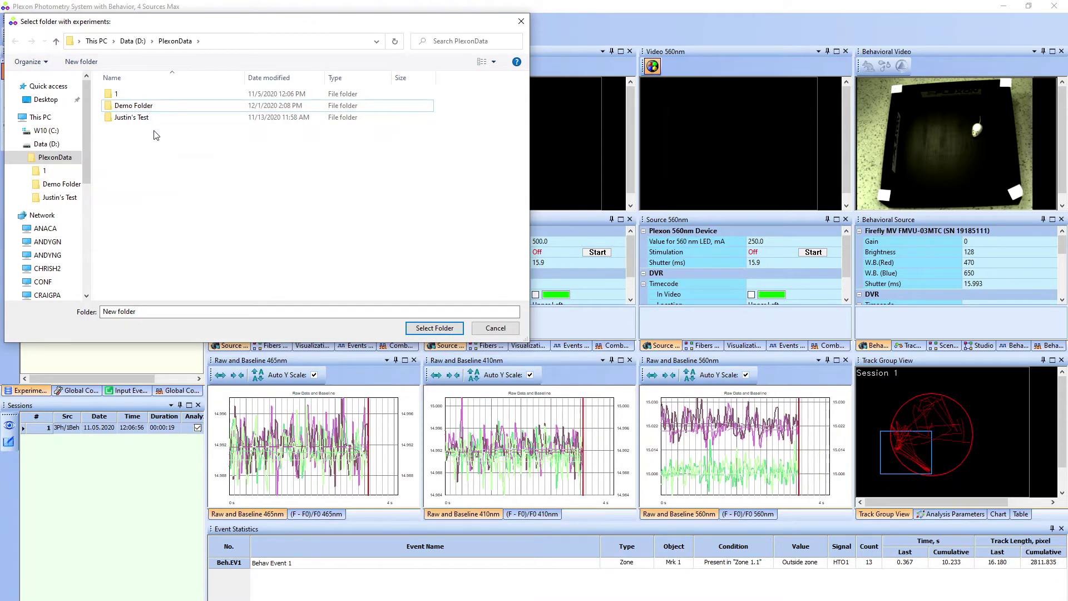
# Step: Choose the new folder inside D:\PlexonData as the recording folder for experiments
pyautogui.press('Return')
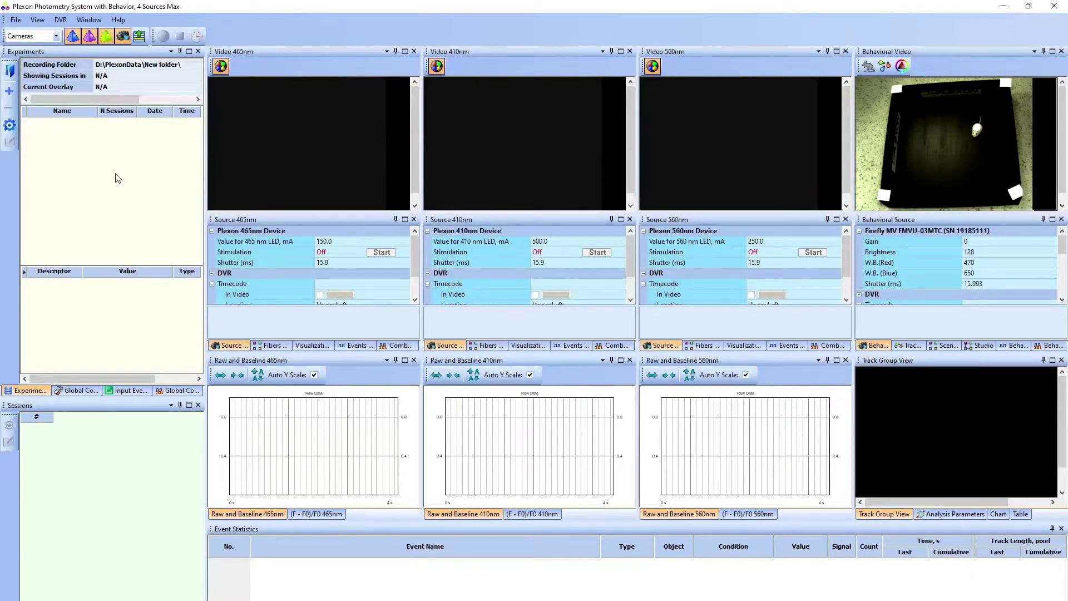
pyautogui.click(118, 178)
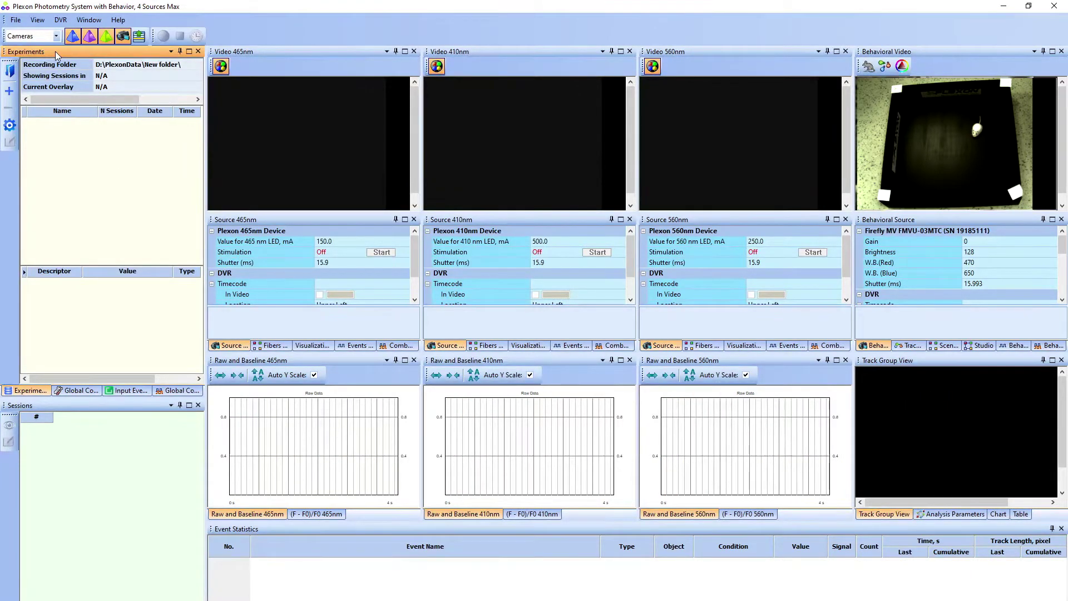
# Step: Start a new experiment named "Demo Experiment" based on Factory Defaults
pyautogui.click(9, 93)
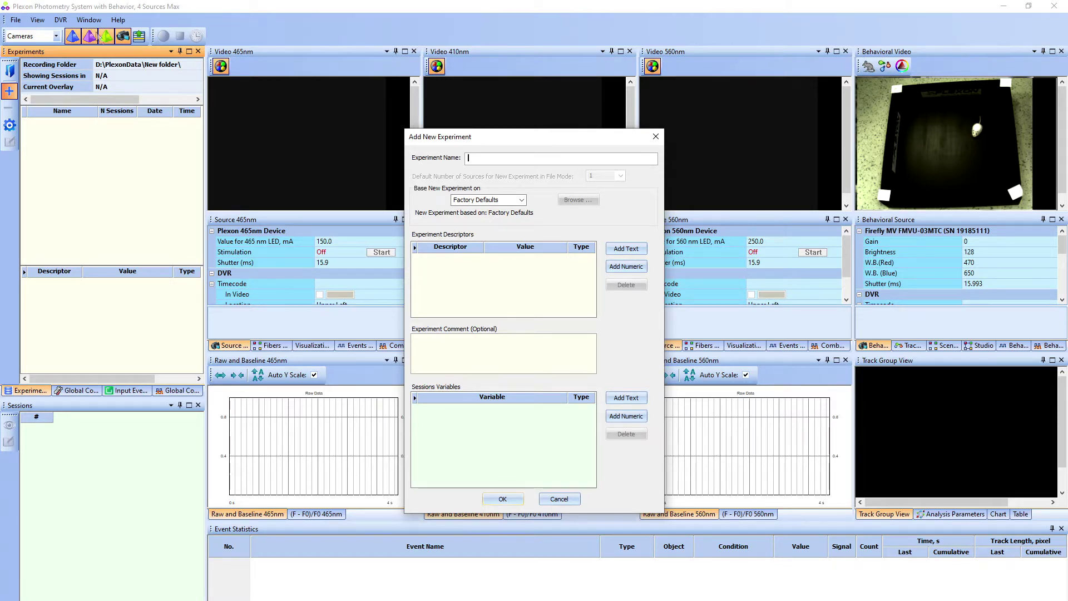
pyautogui.write('Demo Experiment')
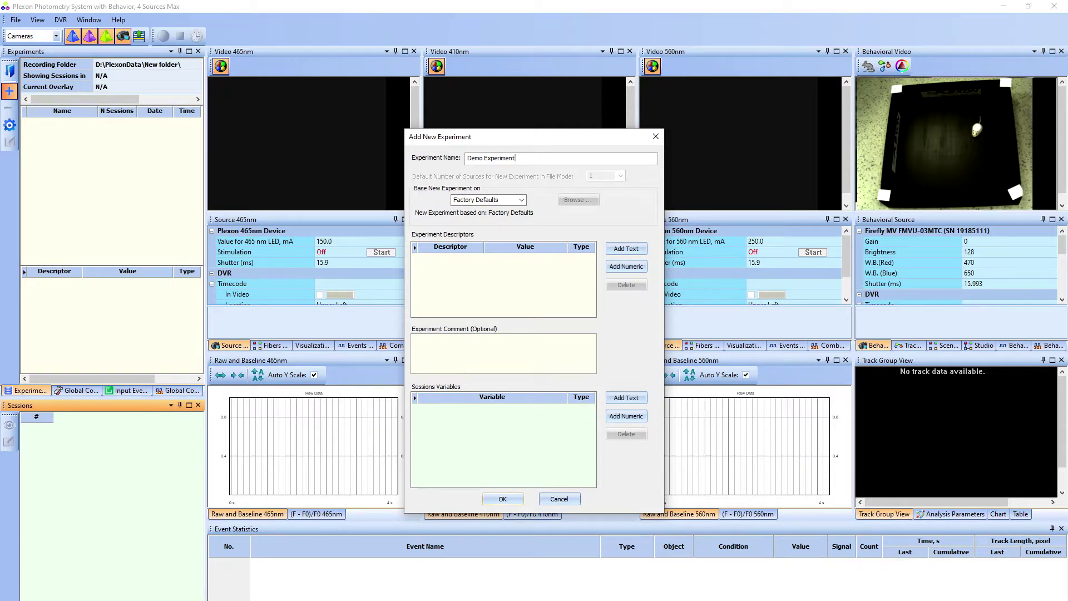
pyautogui.click(521, 199)
pyautogui.click(478, 208)
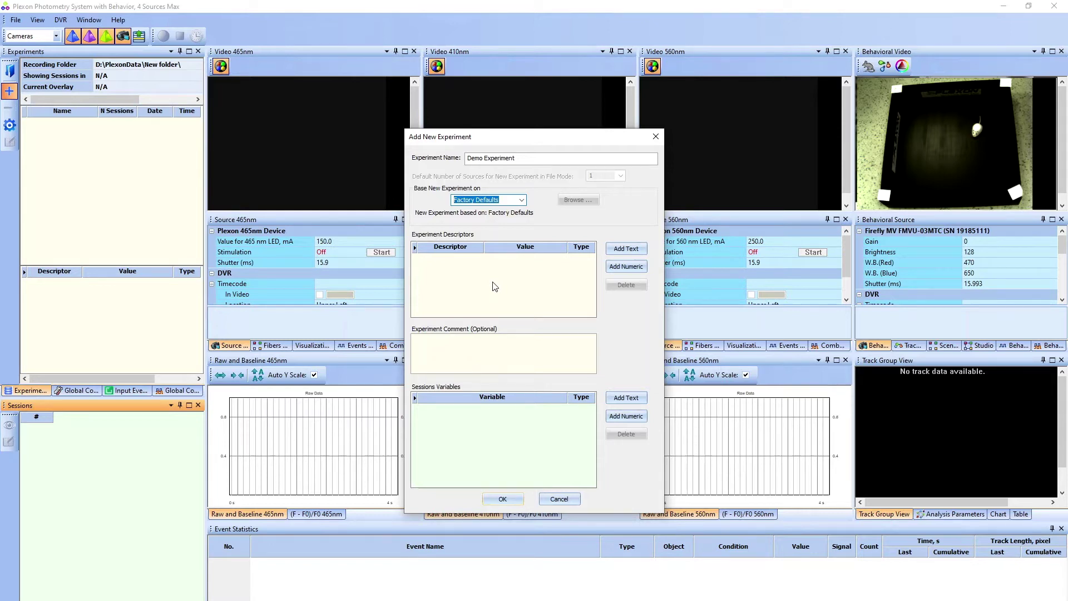
# Step: Add two text experiment descriptors: Test Day with value 1 and Maze Type with value Open Field
pyautogui.click(625, 249)
pyautogui.write('Test Day')
pyautogui.press('Tab')
pyautogui.write('1')
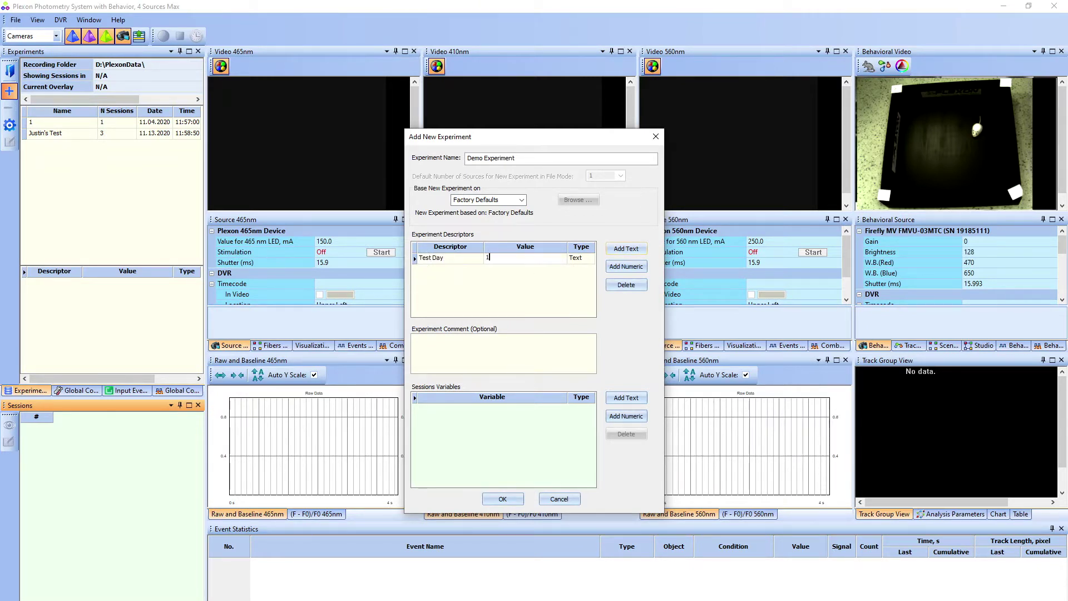
pyautogui.click(630, 251)
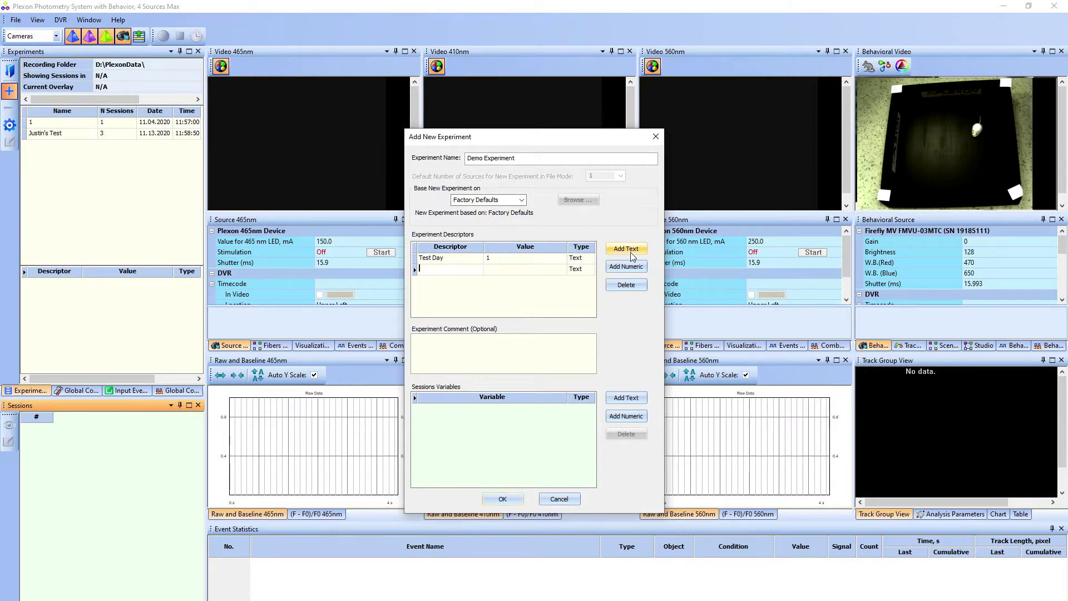
pyautogui.write('Maze Type')
pyautogui.press('Tab')
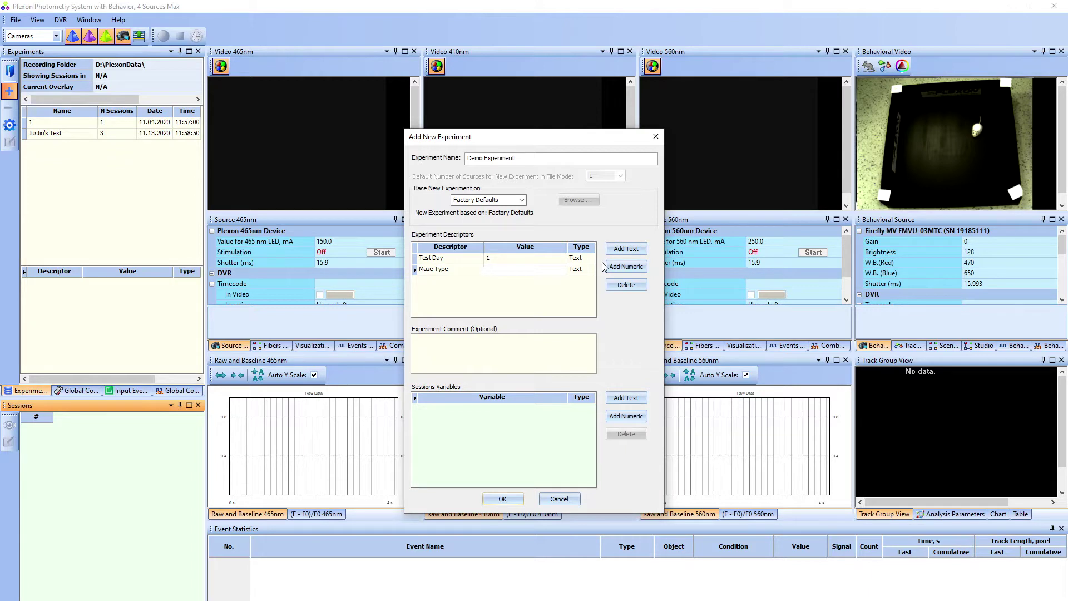
pyautogui.write('Open Field')
# Step: Add the text session variables Sex and Age, and create the experiment
pyautogui.click(630, 399)
pyautogui.write('Sex')
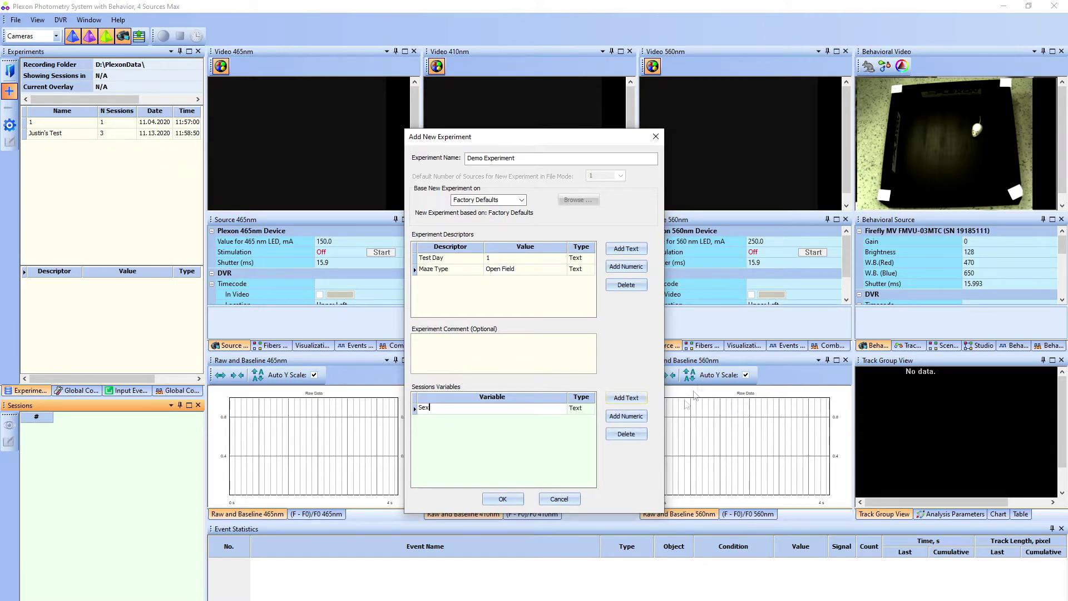
pyautogui.click(625, 398)
pyautogui.write('Age')
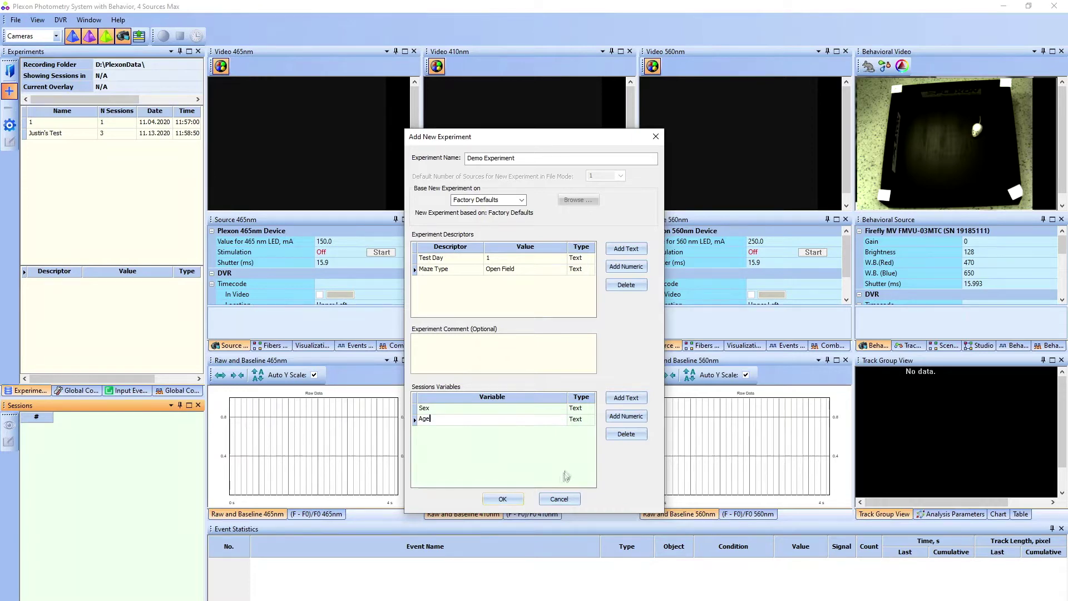
pyautogui.click(502, 498)
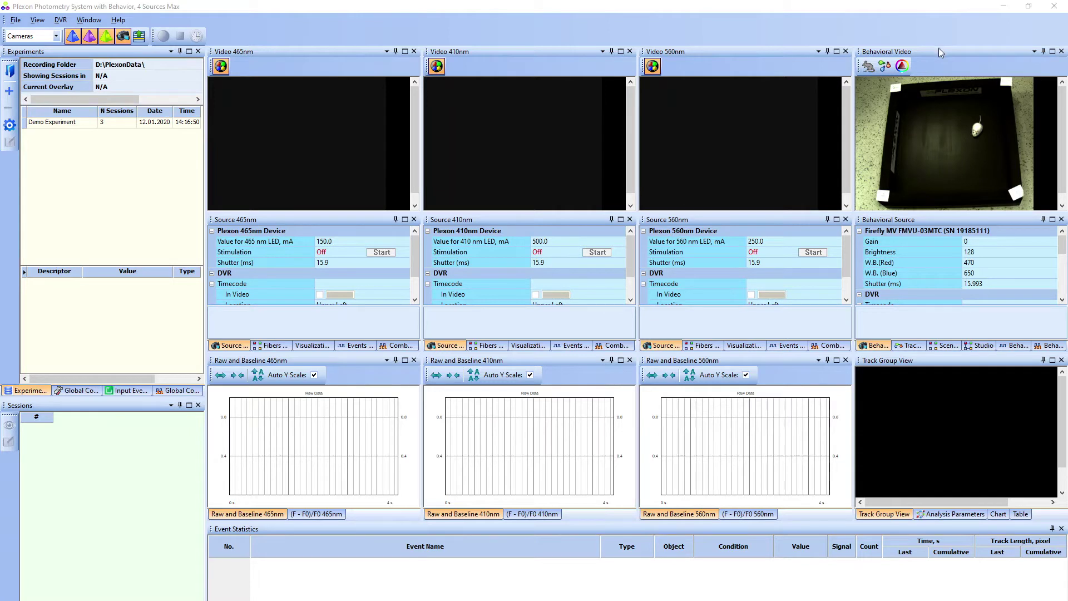
# Step: Add an arena to the behavioral scene and outline the box floor with a rectangle about 398 x 320 pixels
pyautogui.click(944, 346)
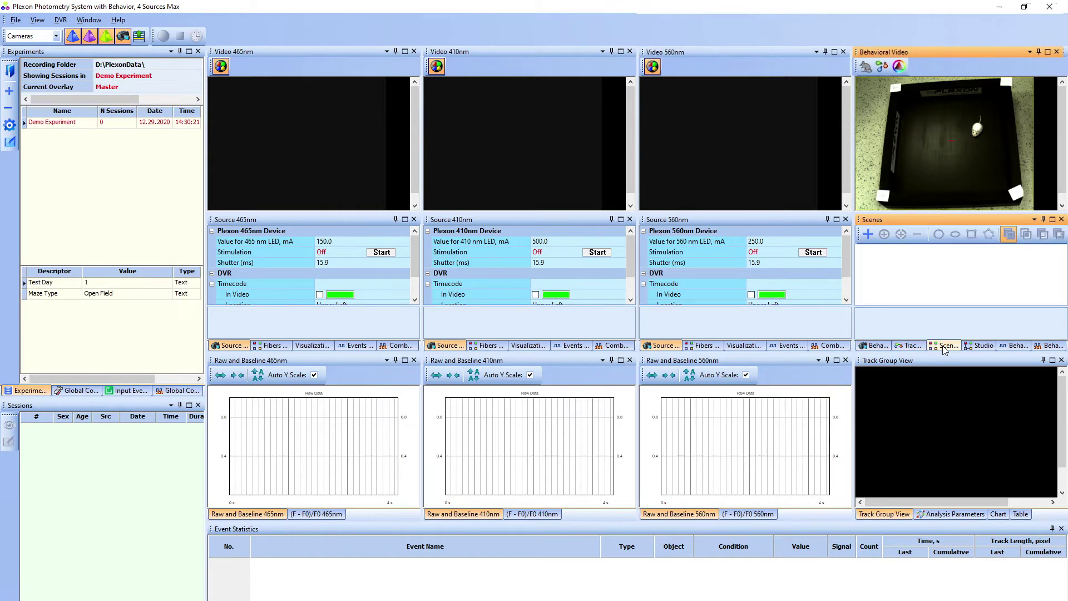
pyautogui.click(868, 235)
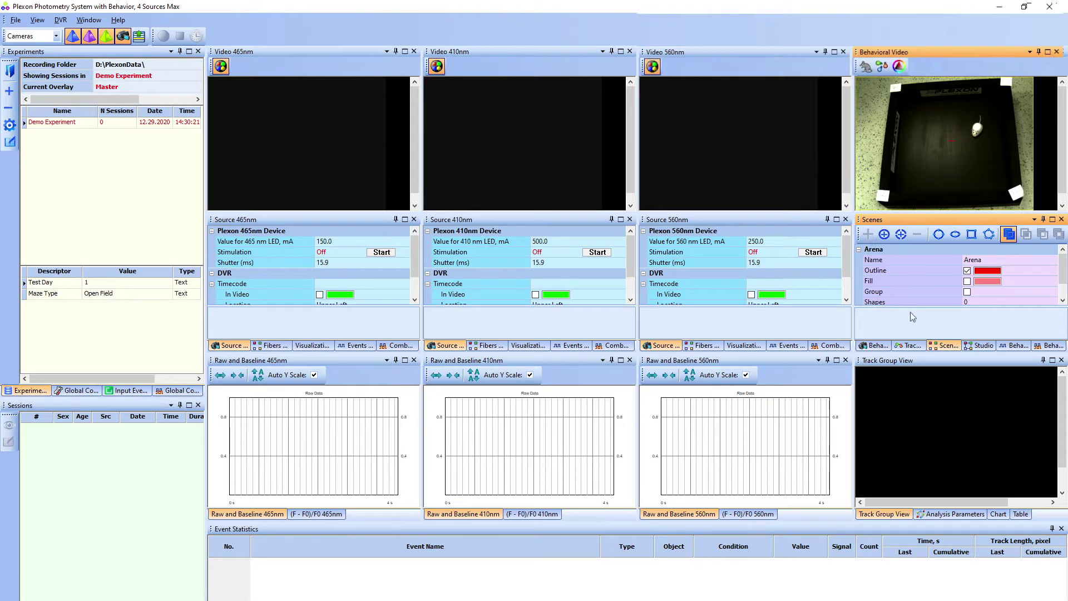
pyautogui.moveTo(917, 307); pyautogui.dragTo(919, 336)
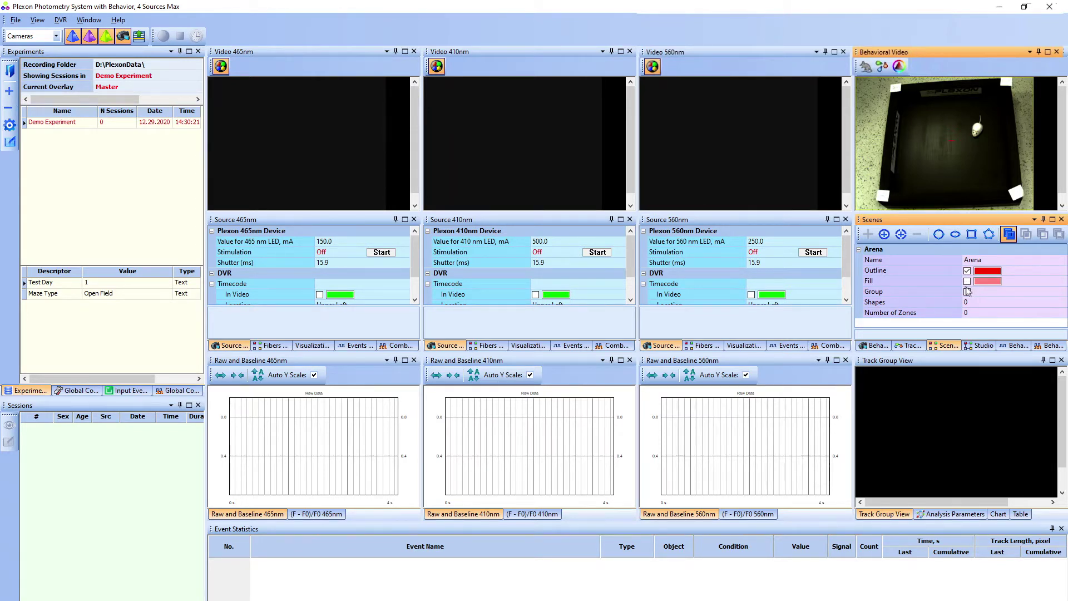
pyautogui.click(971, 234)
pyautogui.moveTo(900, 96)
pyautogui.mouseDown()
pyautogui.moveTo(956, 154)
pyautogui.moveTo(1004, 180)
pyautogui.mouseUp()
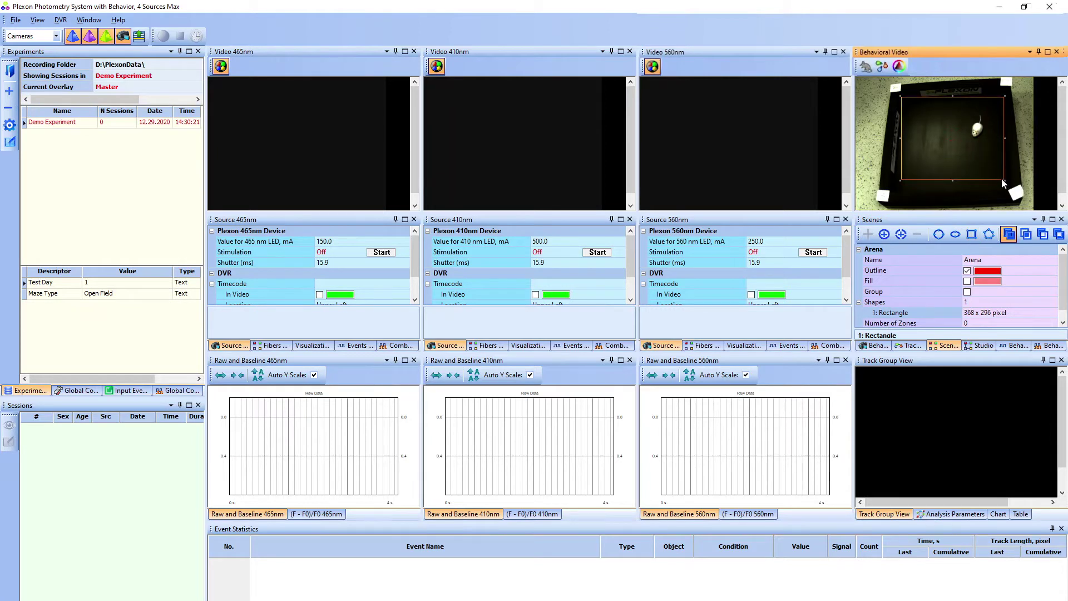
pyautogui.moveTo(903, 184); pyautogui.dragTo(895, 182)
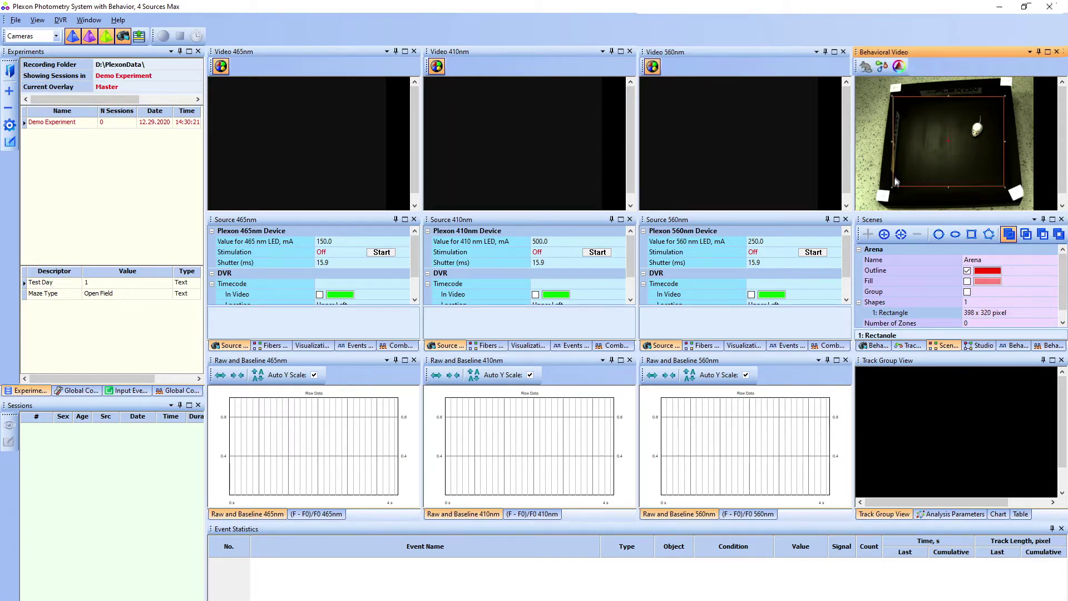
# Step: Add a zone to the arena and draw its rectangle, about 140 x 108 pixels, around the mouse
pyautogui.click(884, 235)
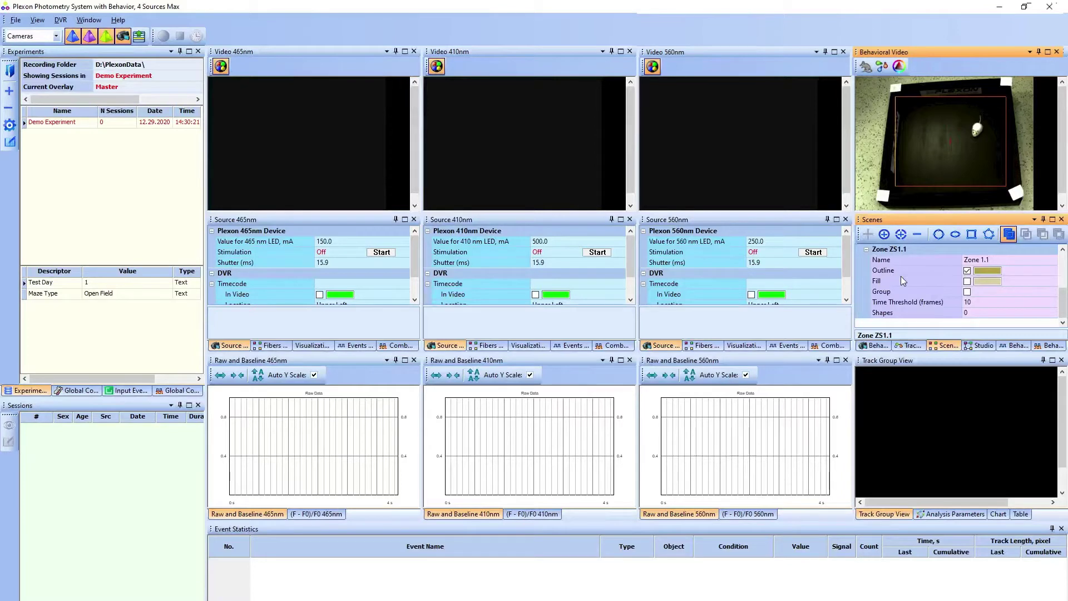
pyautogui.click(971, 233)
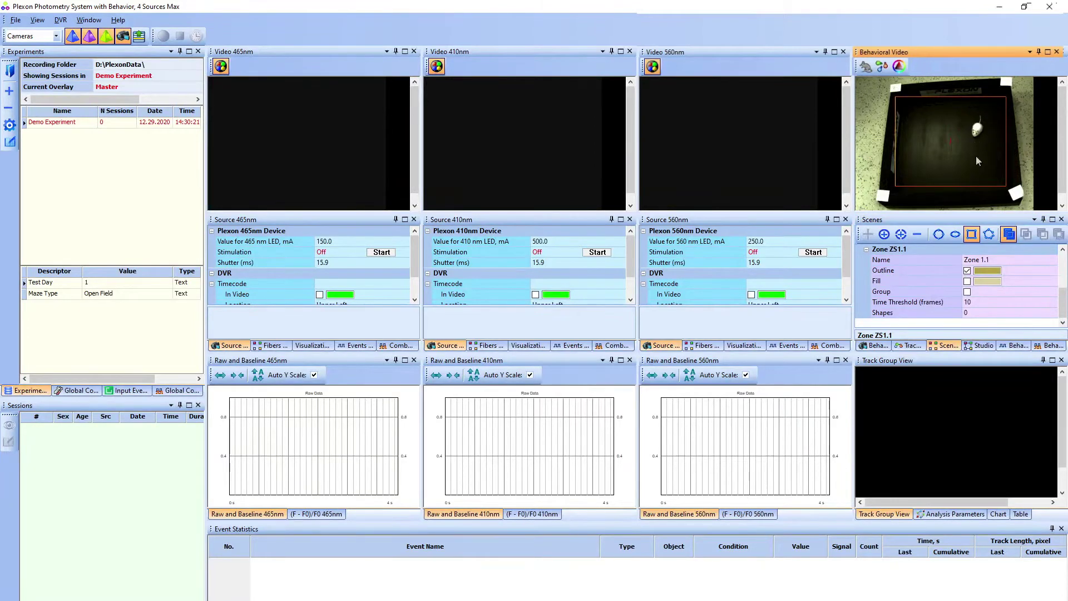
pyautogui.moveTo(955, 111); pyautogui.dragTo(994, 141)
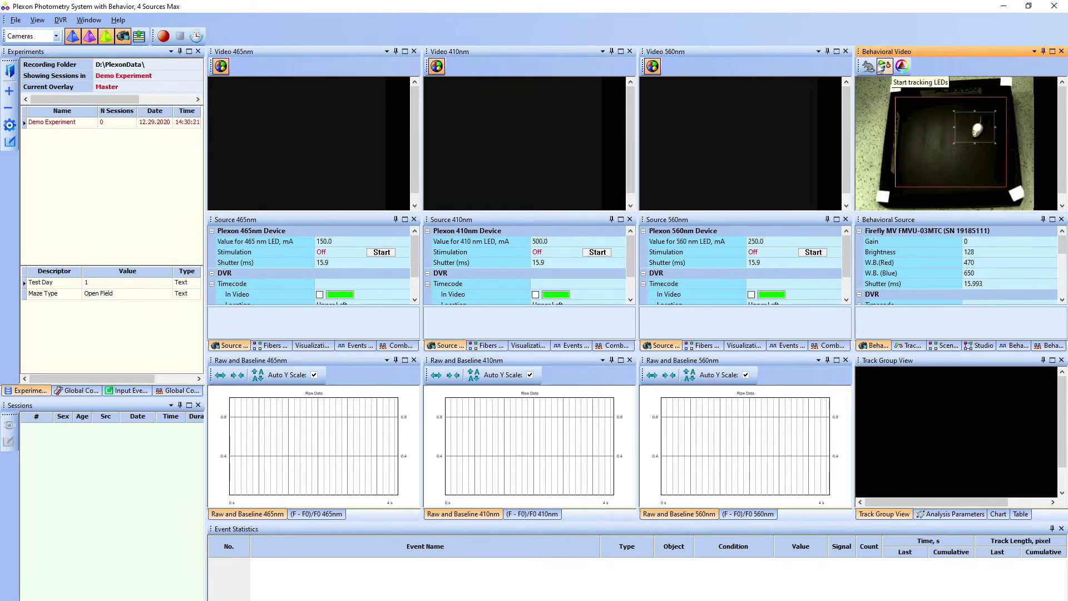
# Step: Start whole-body object tracking in the behavioral video and set Object vs. Background to Bright on Dark
pyautogui.click(867, 67)
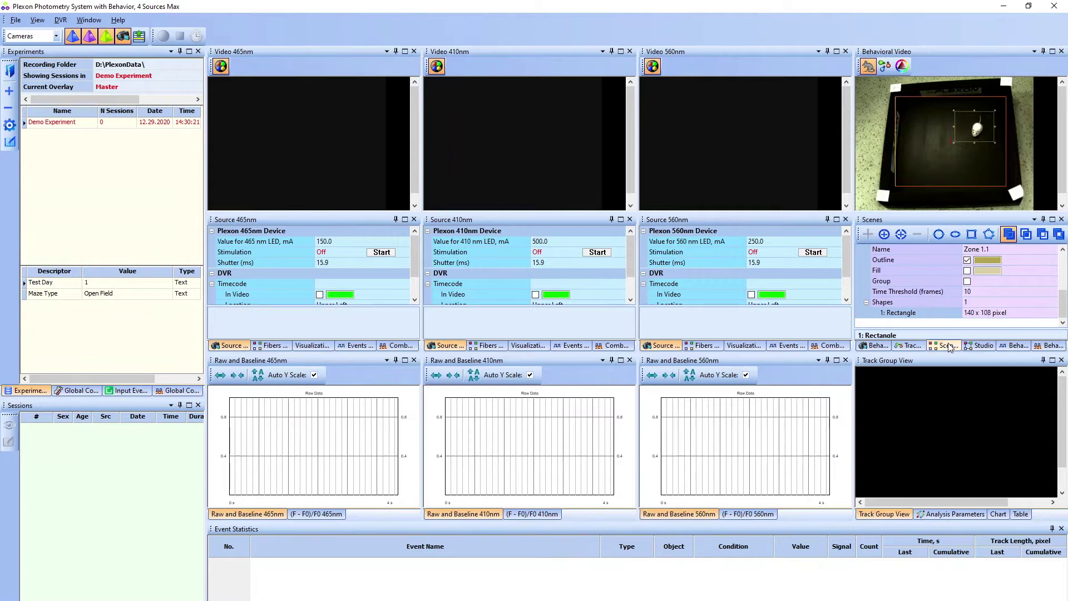
pyautogui.click(912, 346)
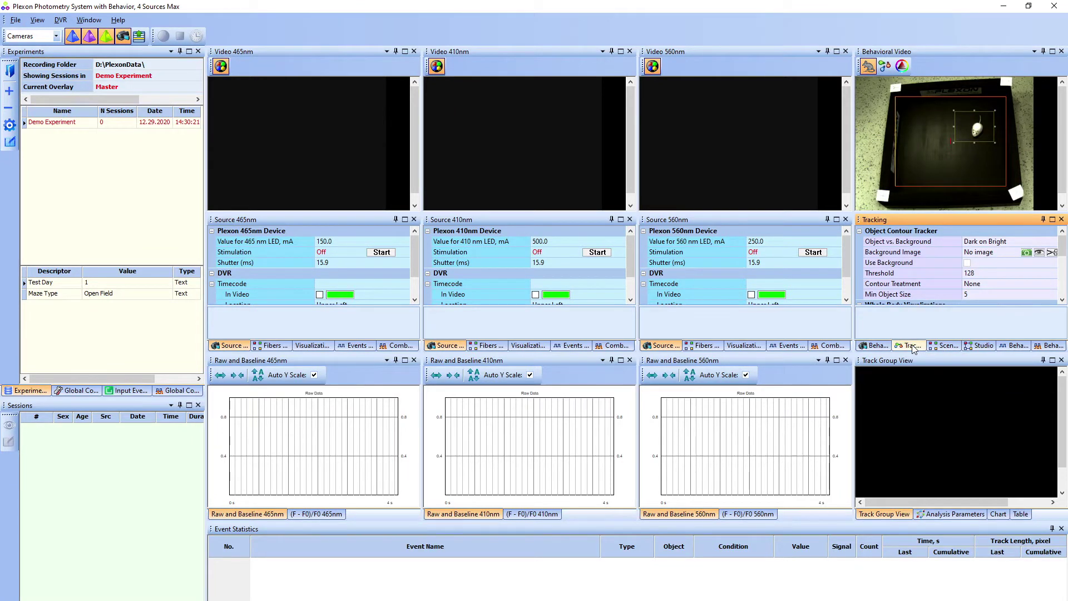
pyautogui.click(978, 245)
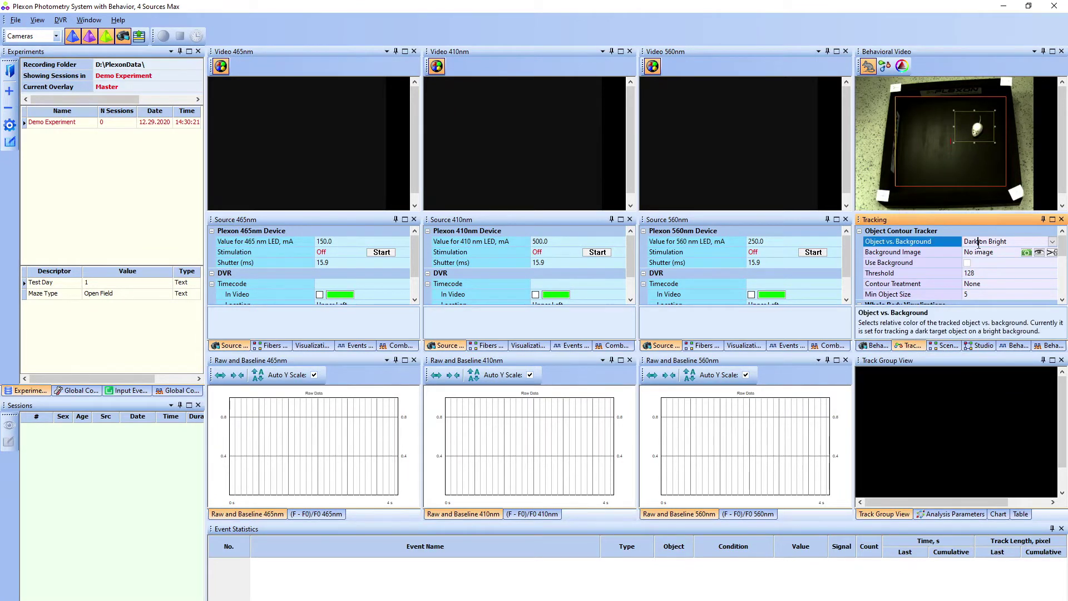
pyautogui.click(1052, 243)
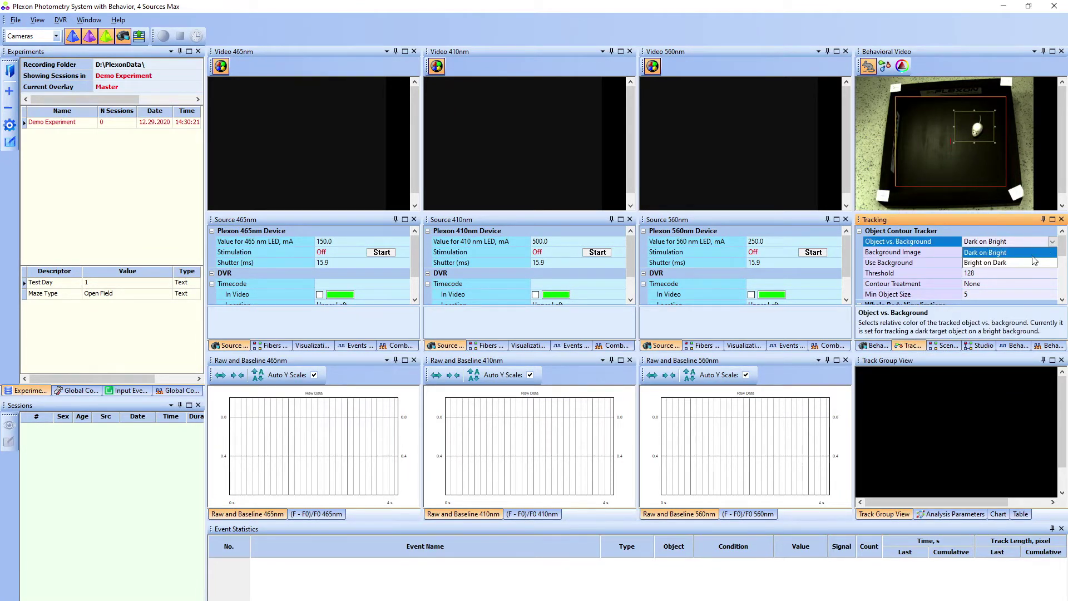
pyautogui.click(992, 265)
# Step: Show the tracked object's contour and fill it with green
pyautogui.scroll(-2, 979, 269)
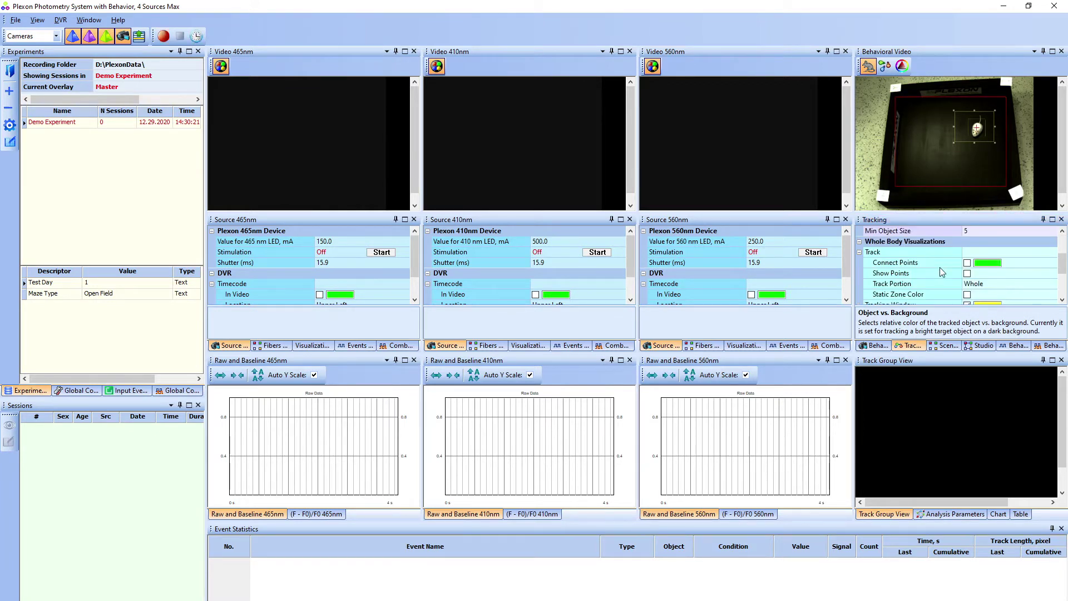
pyautogui.moveTo(1061, 268); pyautogui.dragTo(1061, 284)
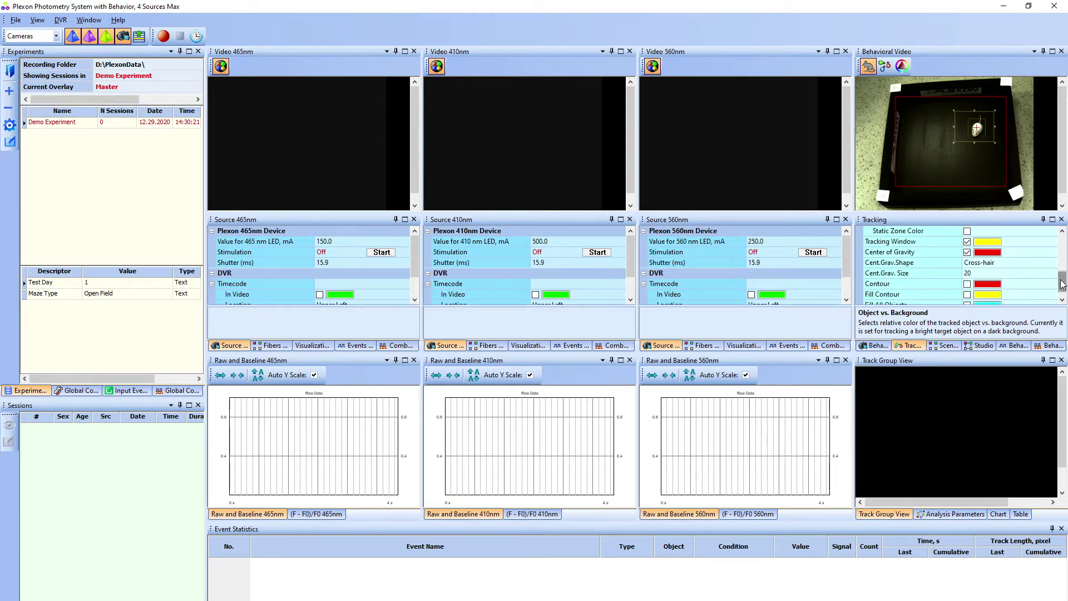
pyautogui.click(967, 287)
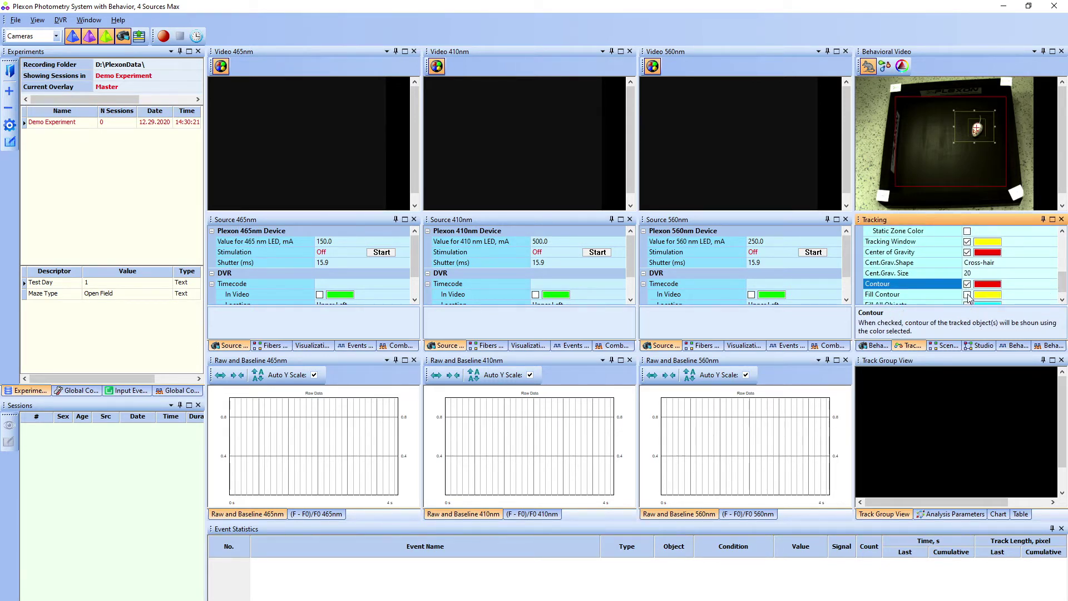
pyautogui.click(967, 294)
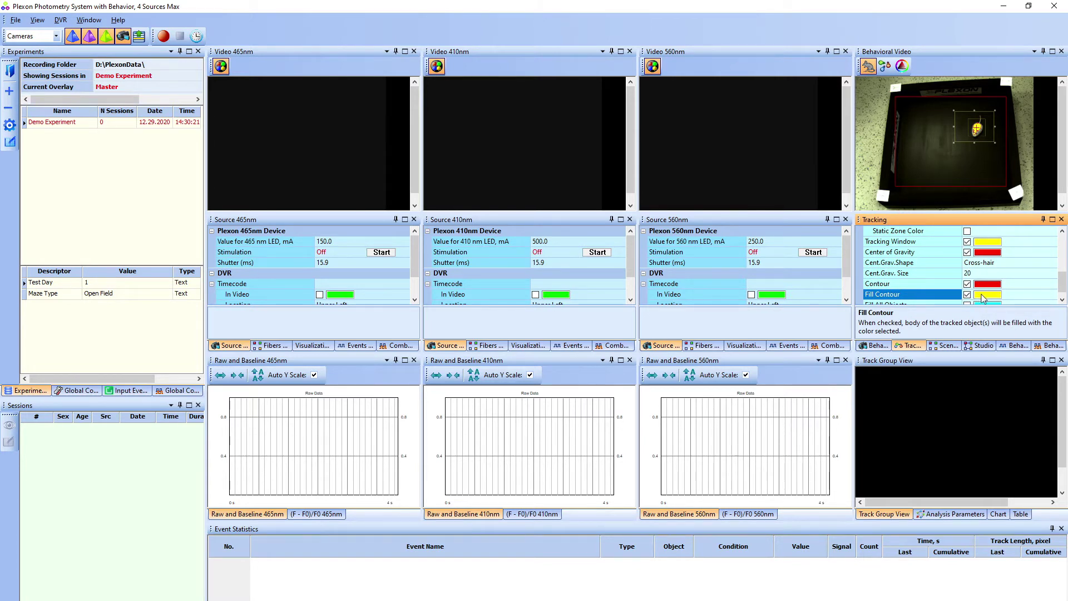
pyautogui.click(985, 297)
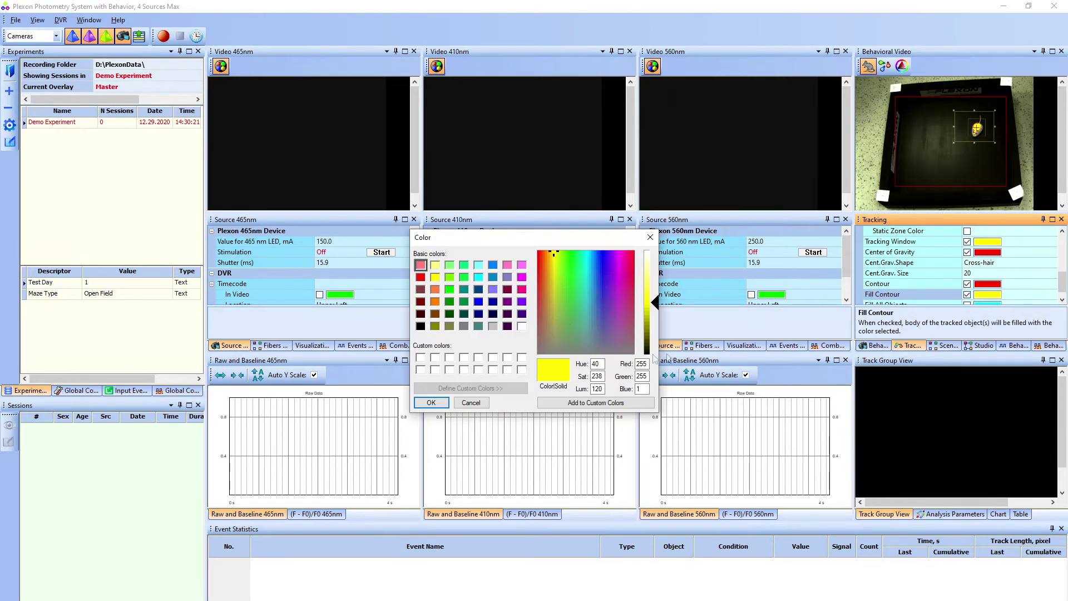
pyautogui.click(449, 290)
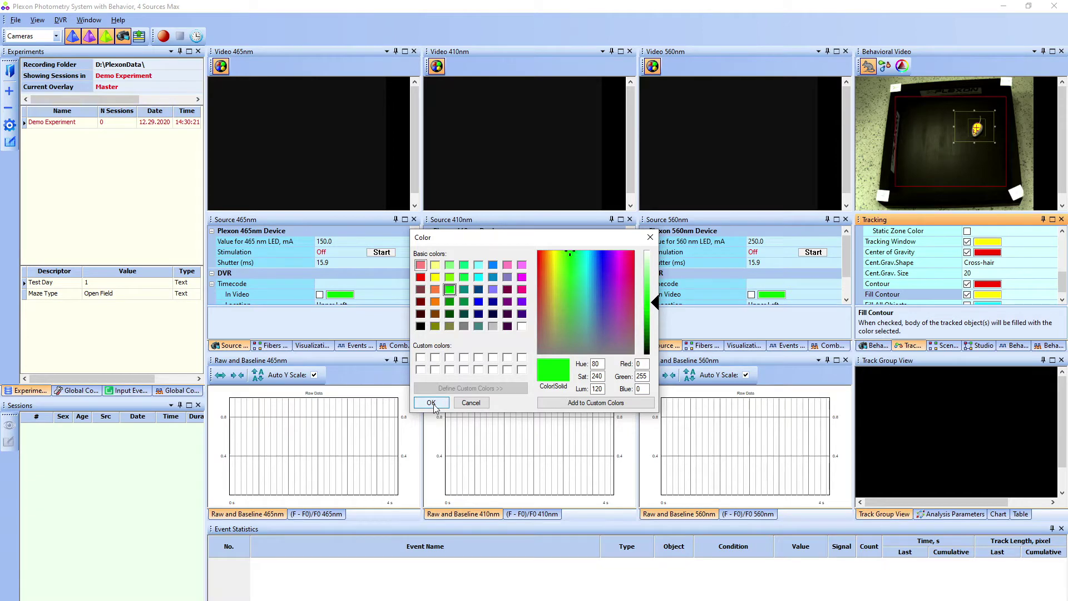
pyautogui.click(431, 402)
# Step: Add a behavior event and assign Zone 1.1 as its target zone
pyautogui.click(1012, 345)
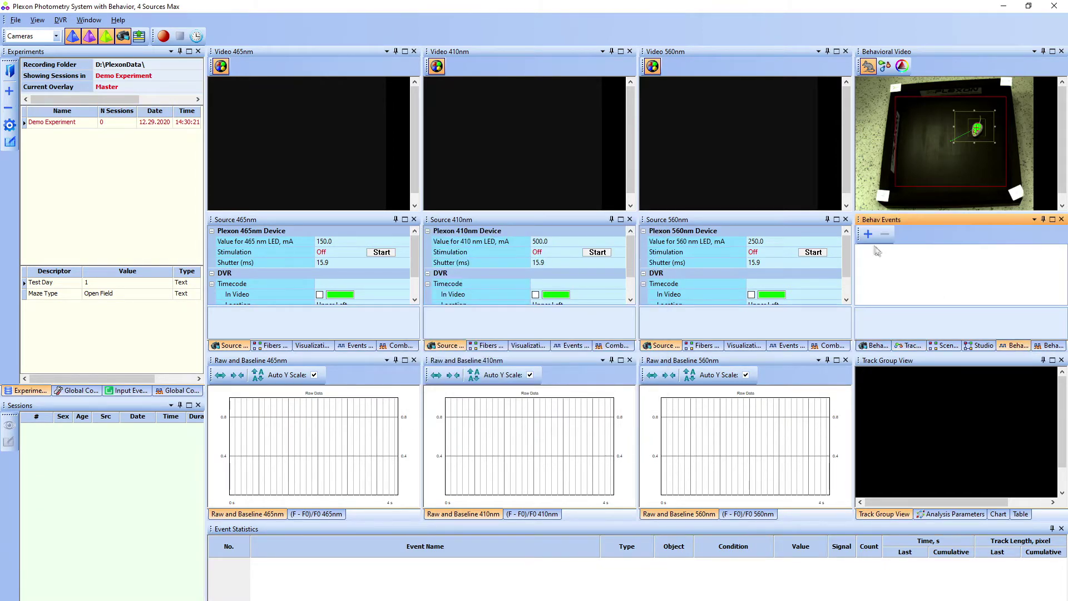
pyautogui.click(868, 236)
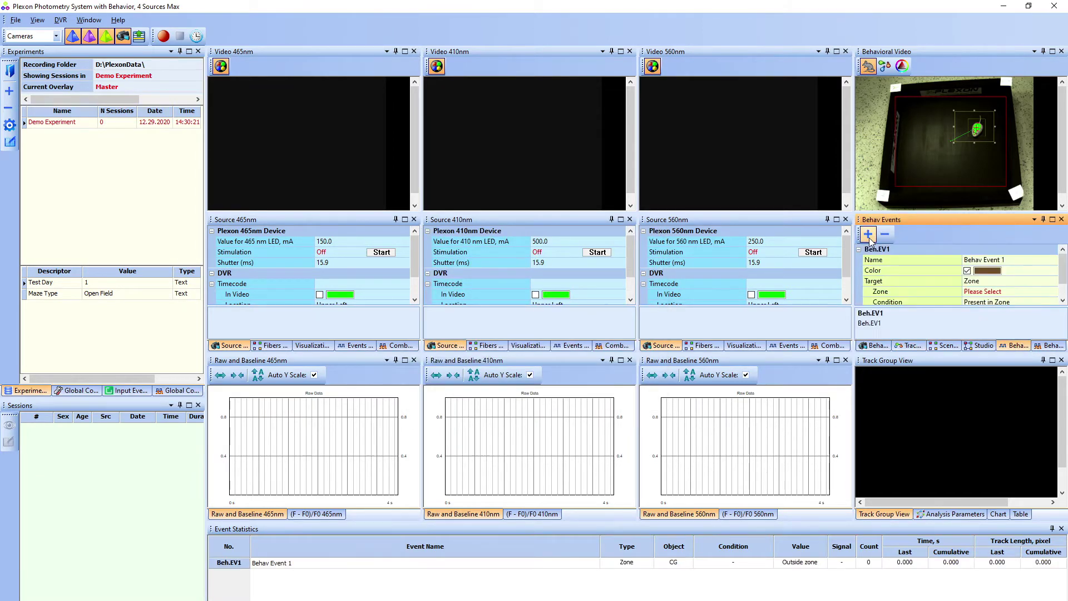
pyautogui.click(965, 294)
pyautogui.click(1052, 291)
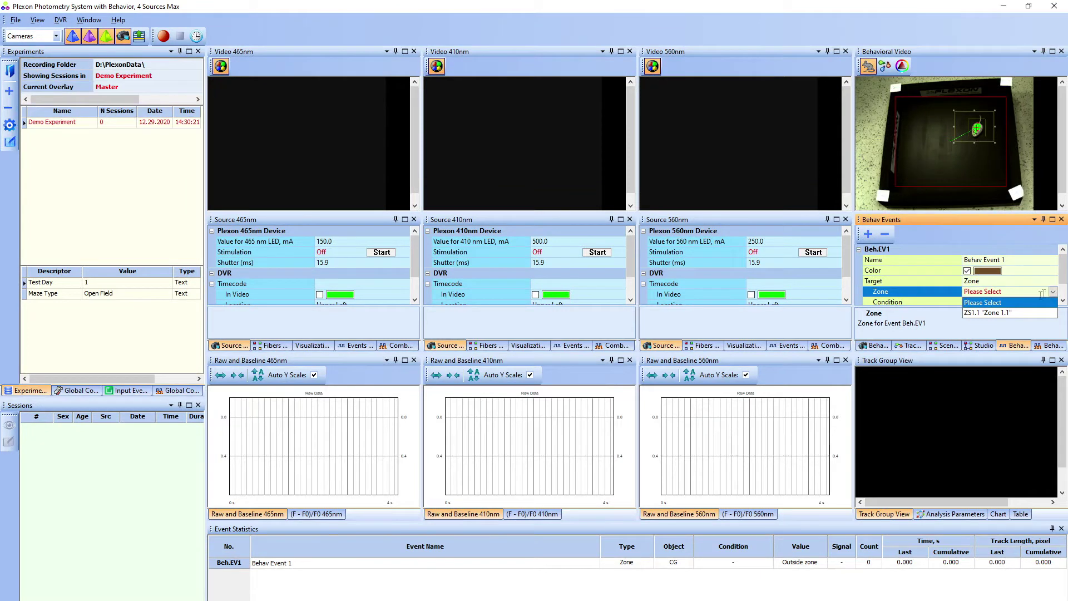
pyautogui.click(1005, 315)
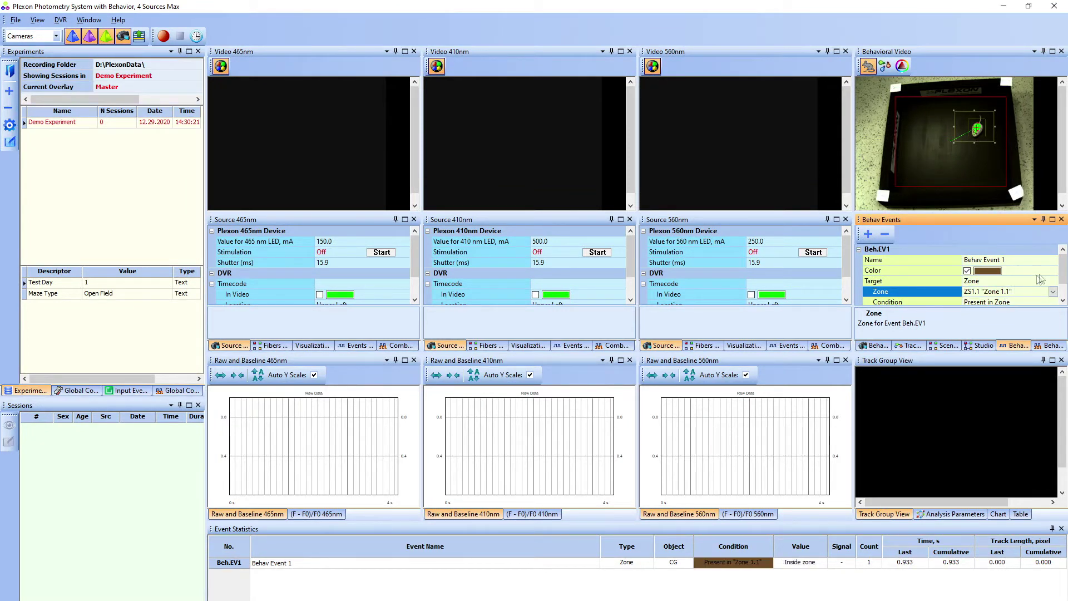
pyautogui.moveTo(1064, 273); pyautogui.dragTo(1064, 278)
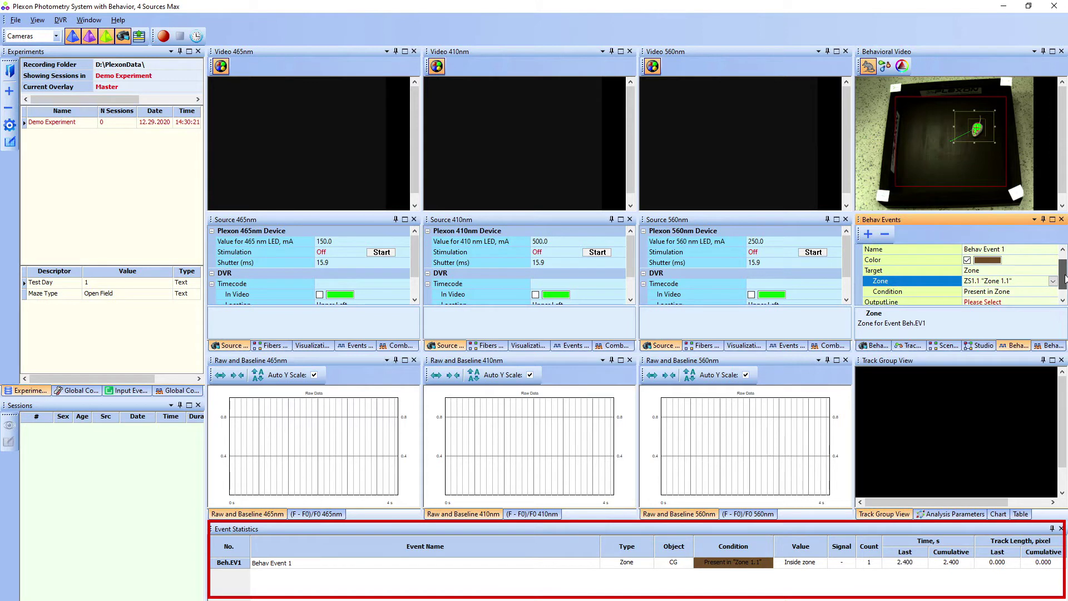
pyautogui.moveTo(1062, 278); pyautogui.dragTo(1062, 292)
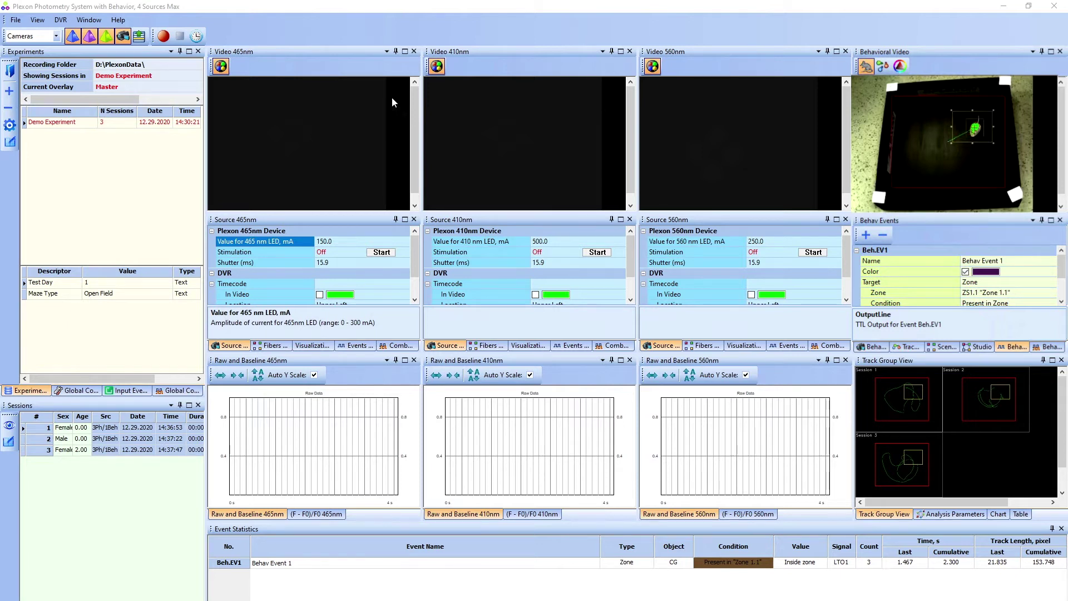
# Step: Open the 465 nm source settings and put the 465 nm LED current value into edit
pyautogui.click(359, 52)
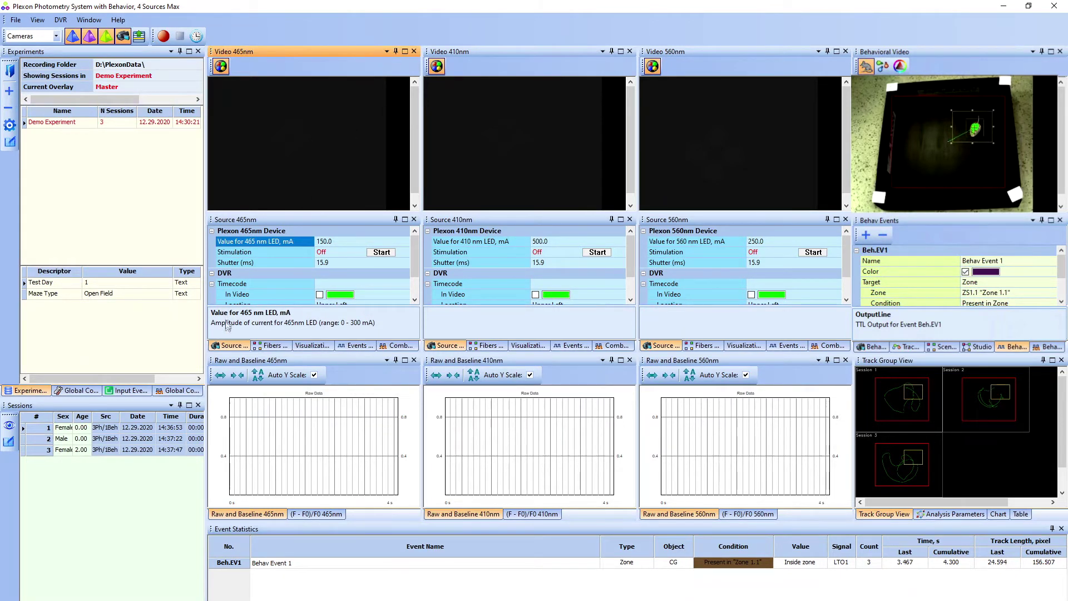
pyautogui.click(227, 347)
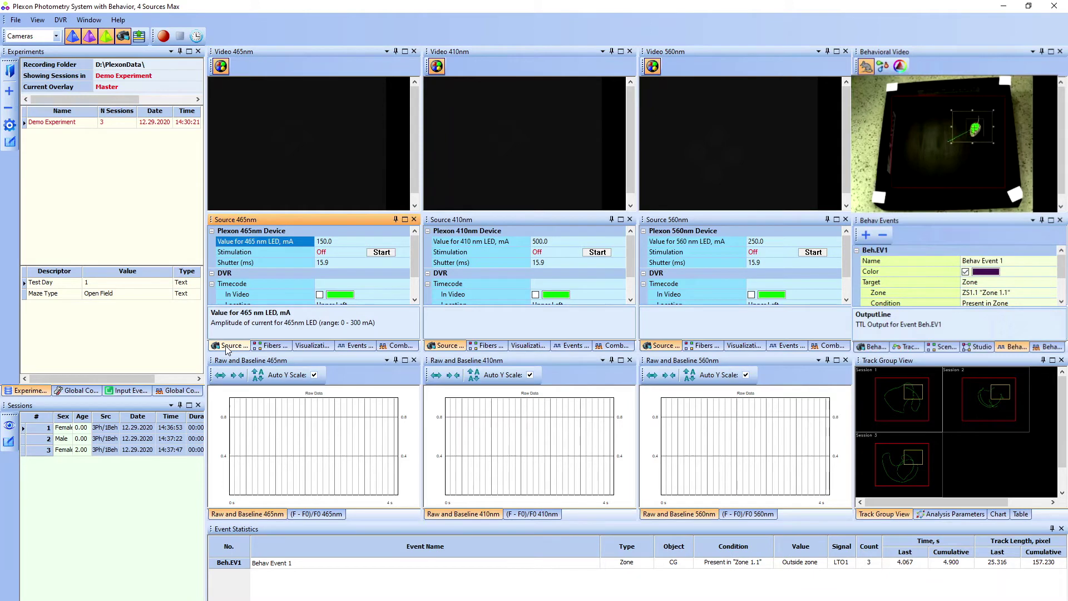
pyautogui.click(326, 241)
pyautogui.click(326, 242)
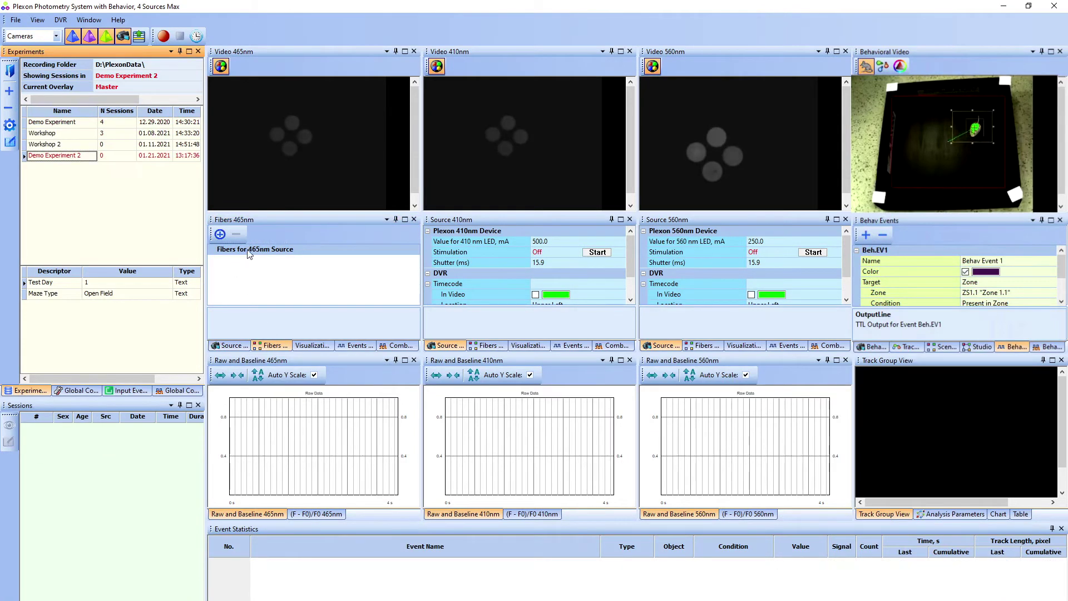
# Step: Add a fiber to the 465 nm source, position it in the video and name it "Fiber 1 - Demo"
pyautogui.click(220, 234)
pyautogui.moveTo(334, 114); pyautogui.dragTo(293, 123)
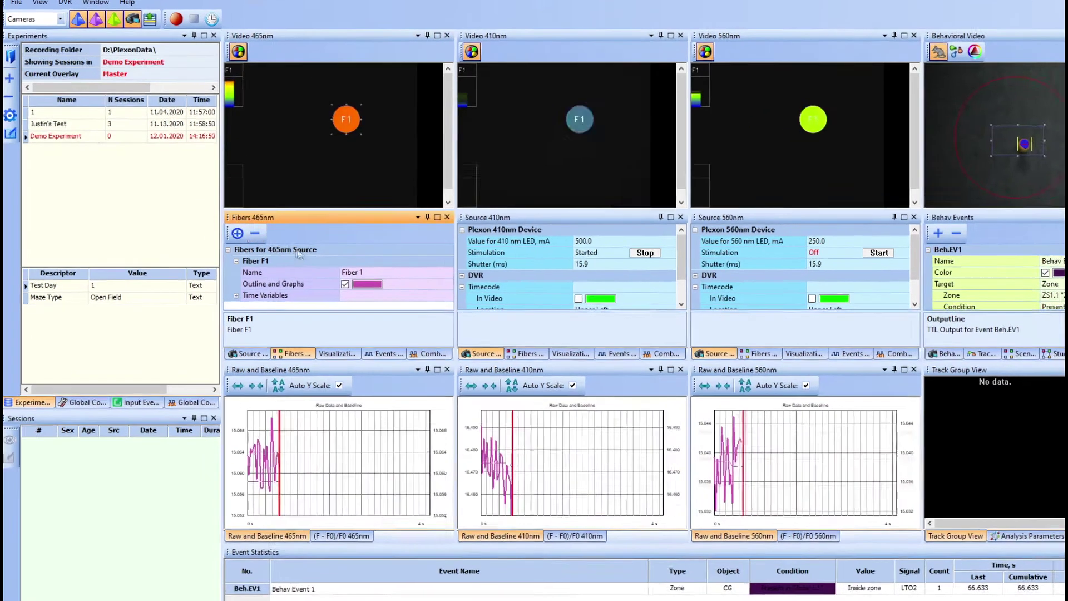
pyautogui.click(341, 270)
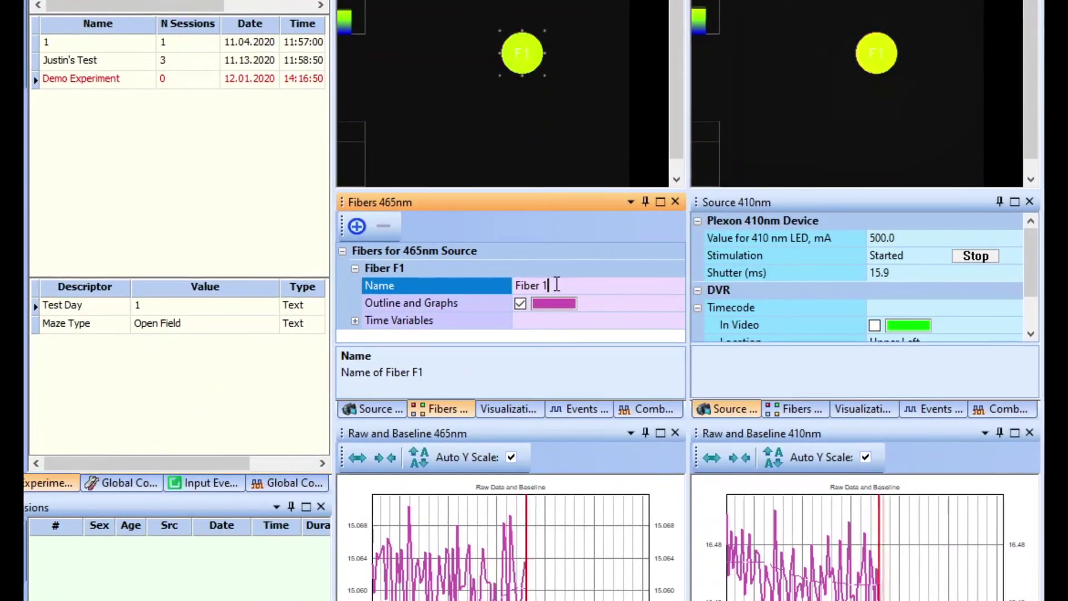
pyautogui.write('- Demo')
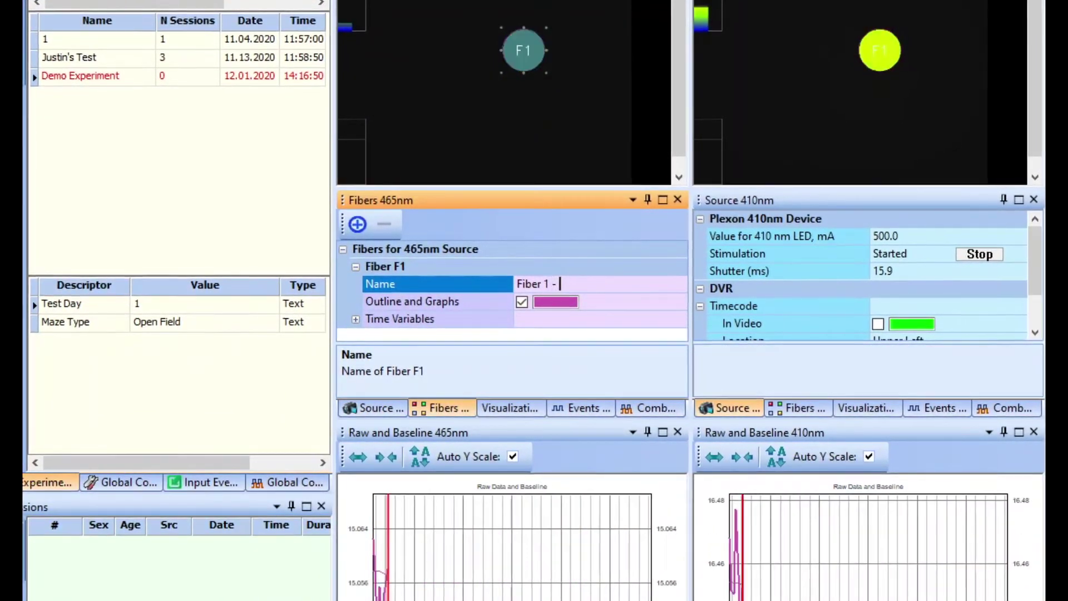
pyautogui.click(555, 262)
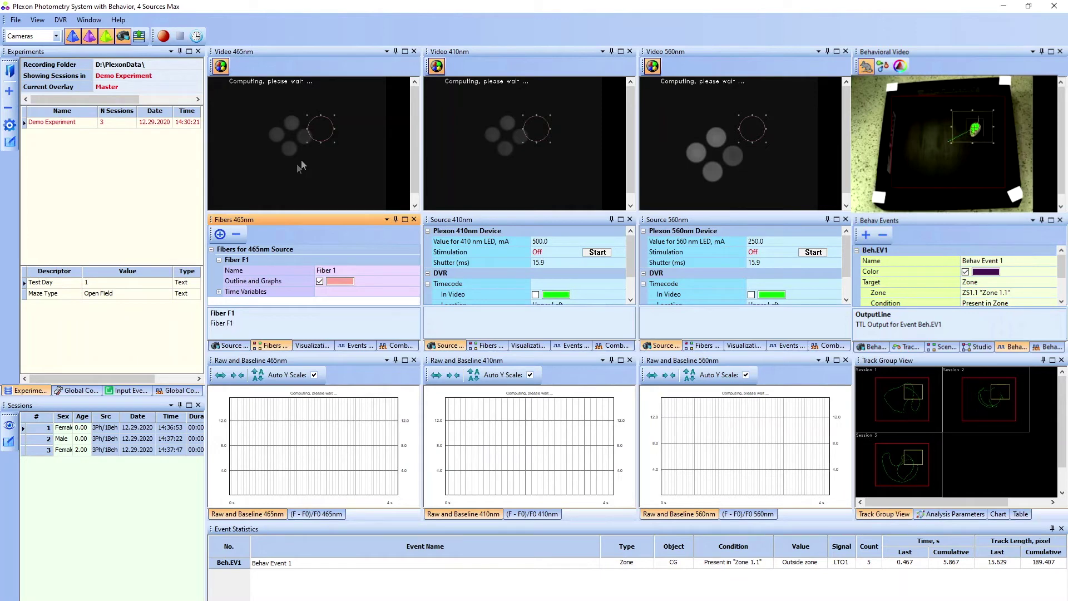
# Step: Shrink and move Fiber 1's circle onto the uppermost fiber in the 465 nm video, and add Fiber 2 over the rightmost one
pyautogui.click(326, 135)
pyautogui.moveTo(333, 116); pyautogui.dragTo(324, 124)
pyautogui.moveTo(321, 128); pyautogui.dragTo(292, 122)
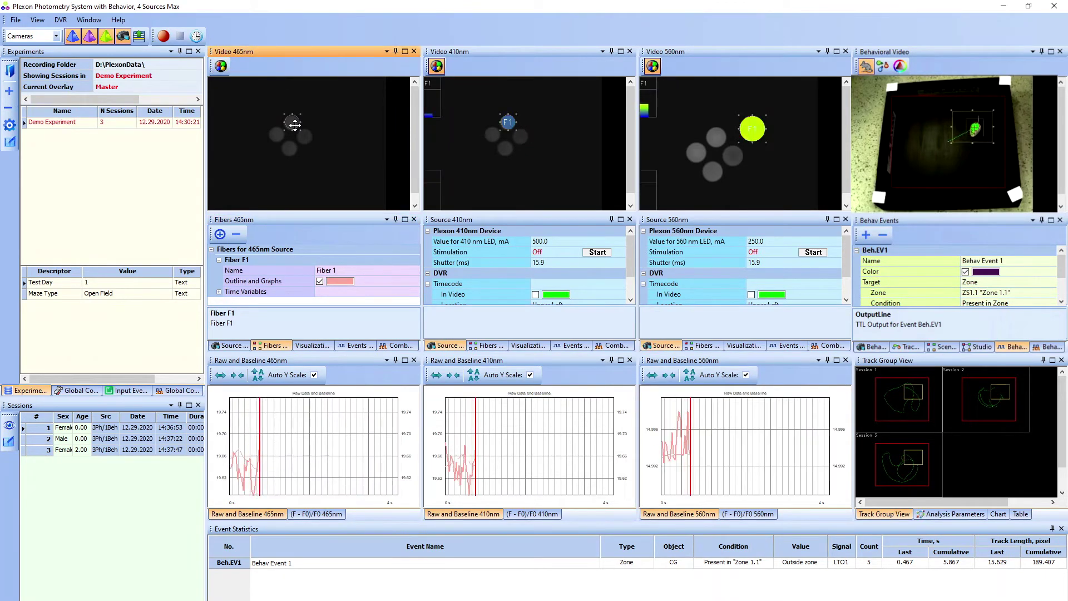
pyautogui.click(220, 233)
pyautogui.moveTo(333, 147); pyautogui.dragTo(309, 138)
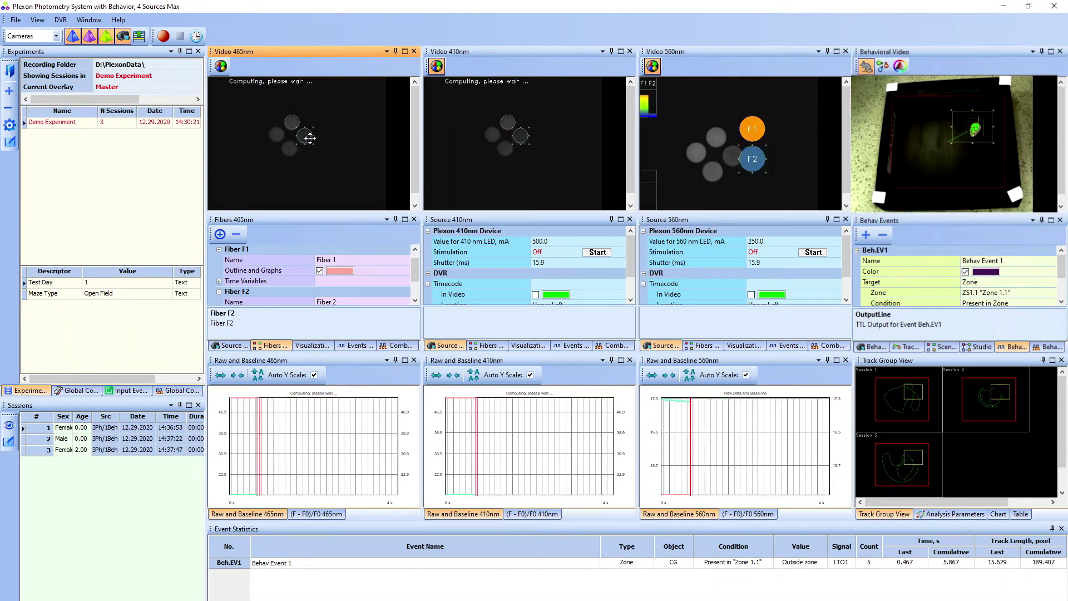
# Step: Add Fiber 3 and Fiber 4 and fit their circles over the lowest and leftmost fibers in the 465 nm video
pyautogui.click(221, 234)
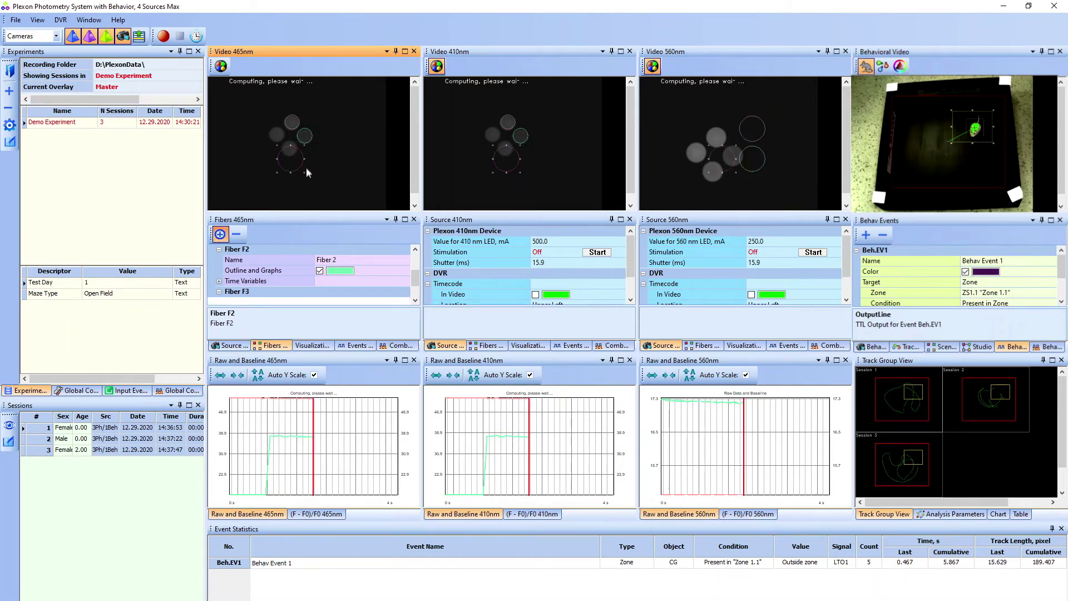
pyautogui.moveTo(304, 174); pyautogui.dragTo(291, 164)
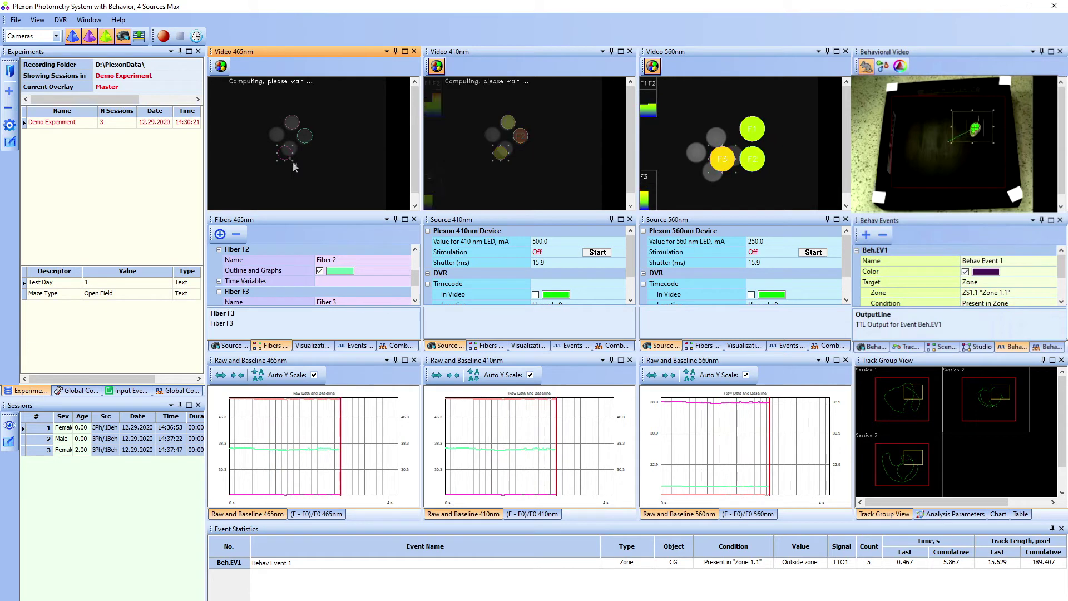
pyautogui.moveTo(291, 164); pyautogui.dragTo(295, 158)
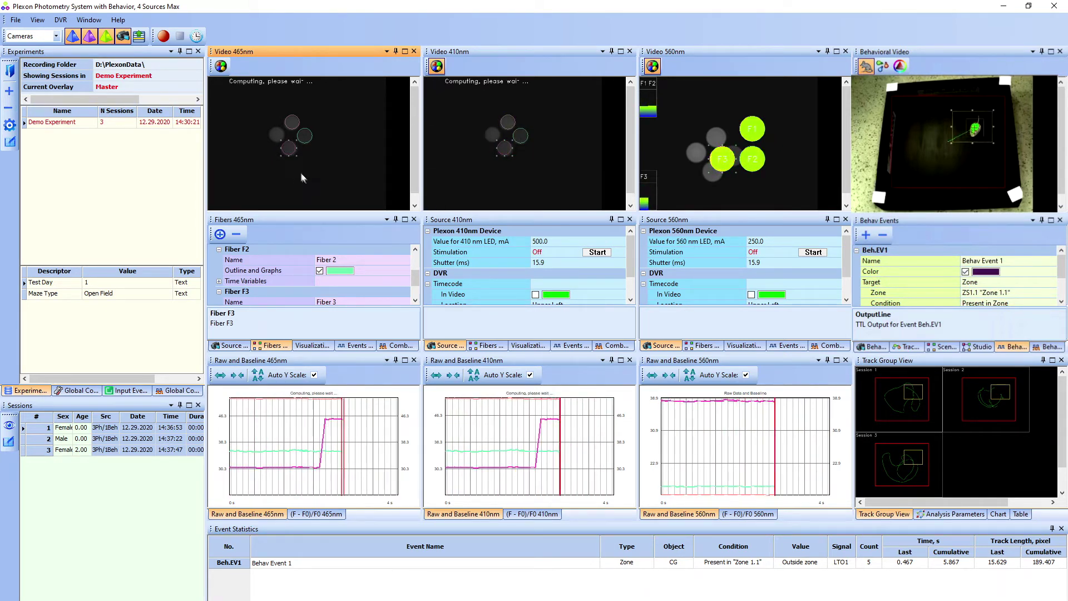
pyautogui.click(285, 143)
pyautogui.click(304, 115)
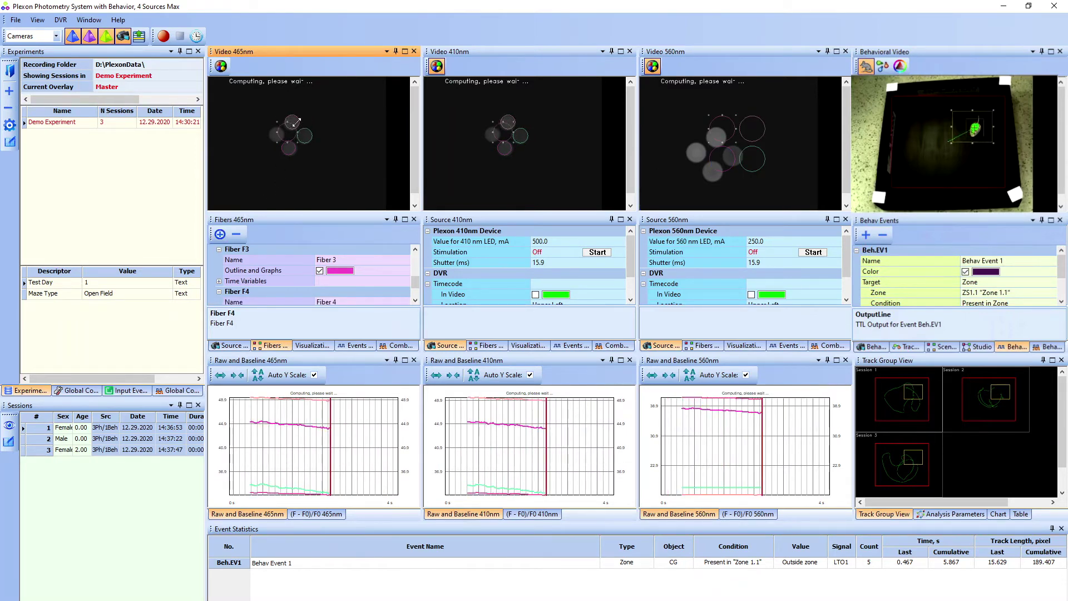
pyautogui.click(288, 141)
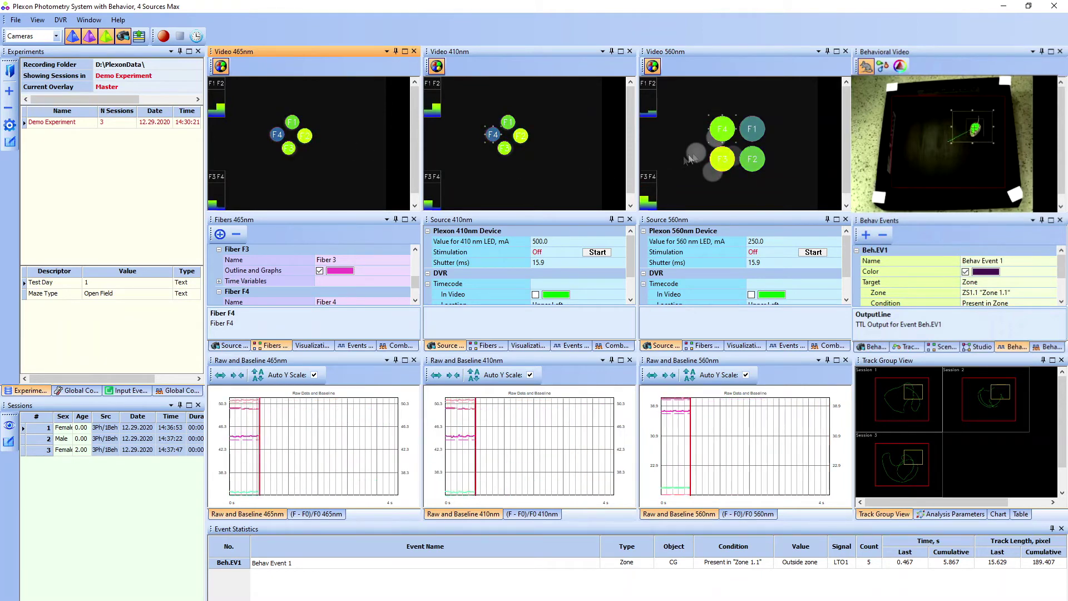
# Step: Move and resize the four fiber circles in the 560 nm video so each one covers its matching fiber
pyautogui.click(721, 130)
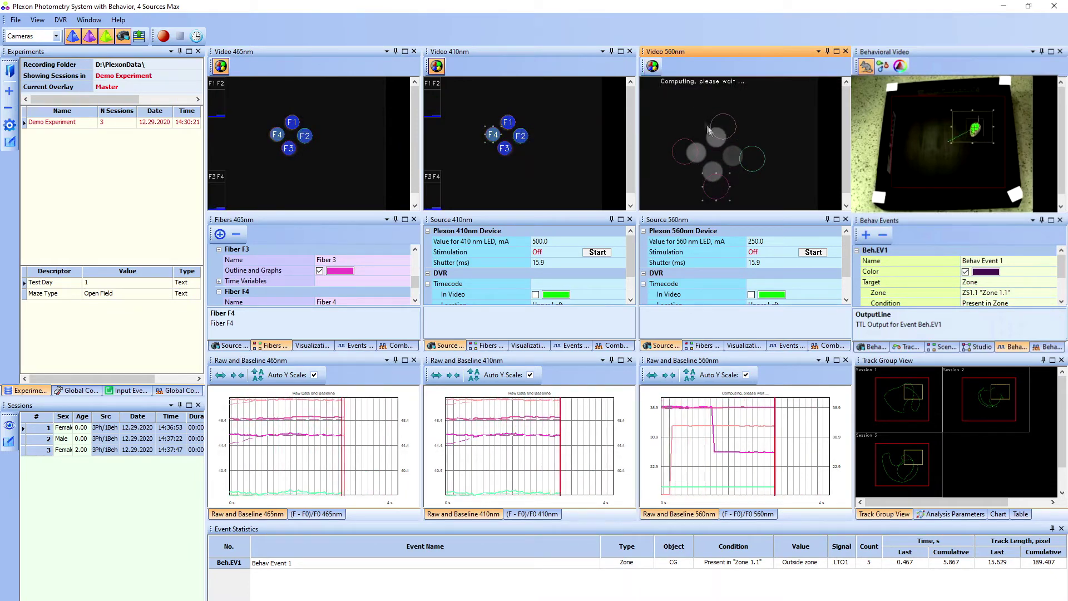
pyautogui.moveTo(735, 113); pyautogui.dragTo(726, 126)
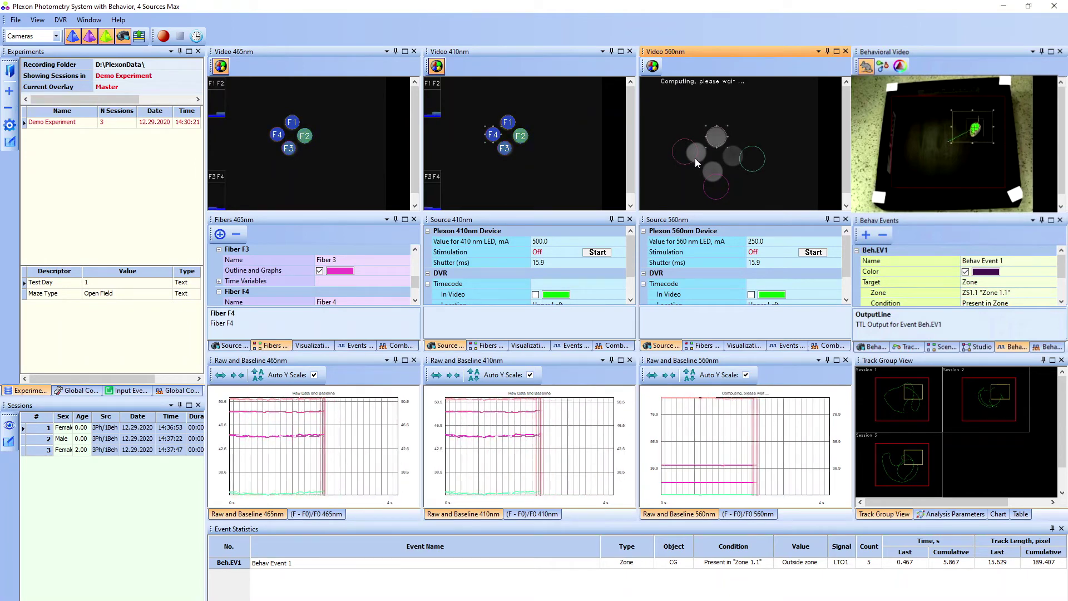
pyautogui.click(734, 157)
pyautogui.click(717, 170)
pyautogui.click(696, 153)
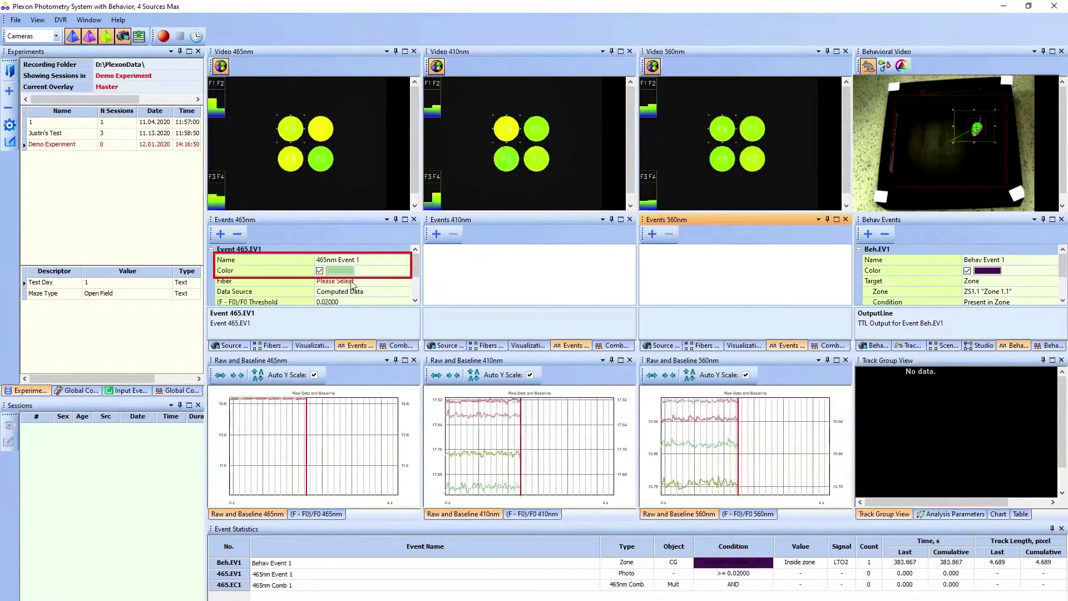
# Step: Assign F1 "Fiber 1" as the fiber for 465nm Event 1
pyautogui.click(352, 285)
pyautogui.click(405, 281)
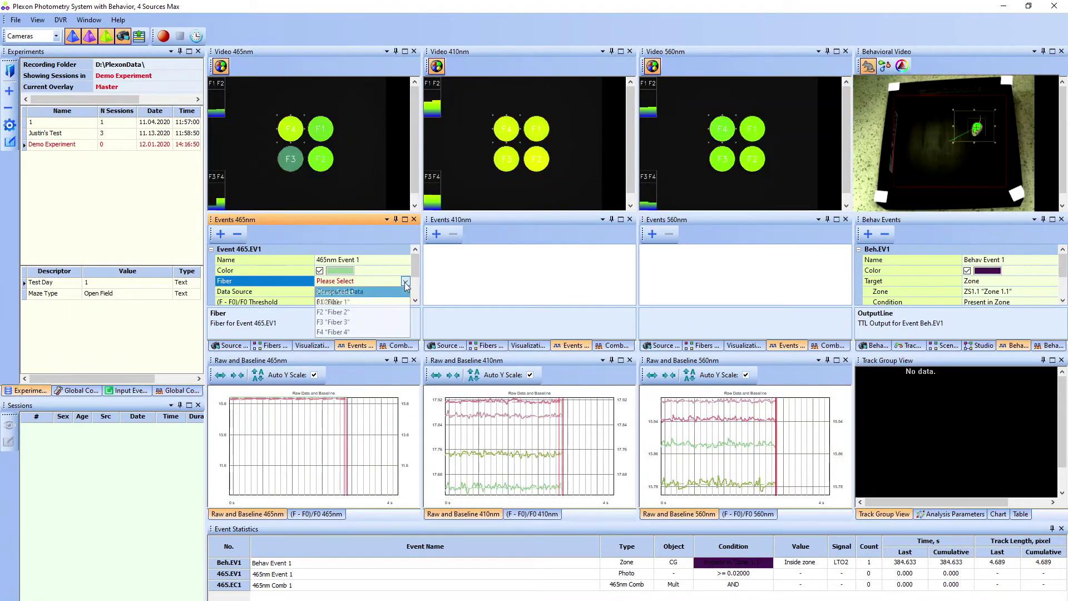
pyautogui.click(359, 303)
pyautogui.scroll(-2, 416, 294)
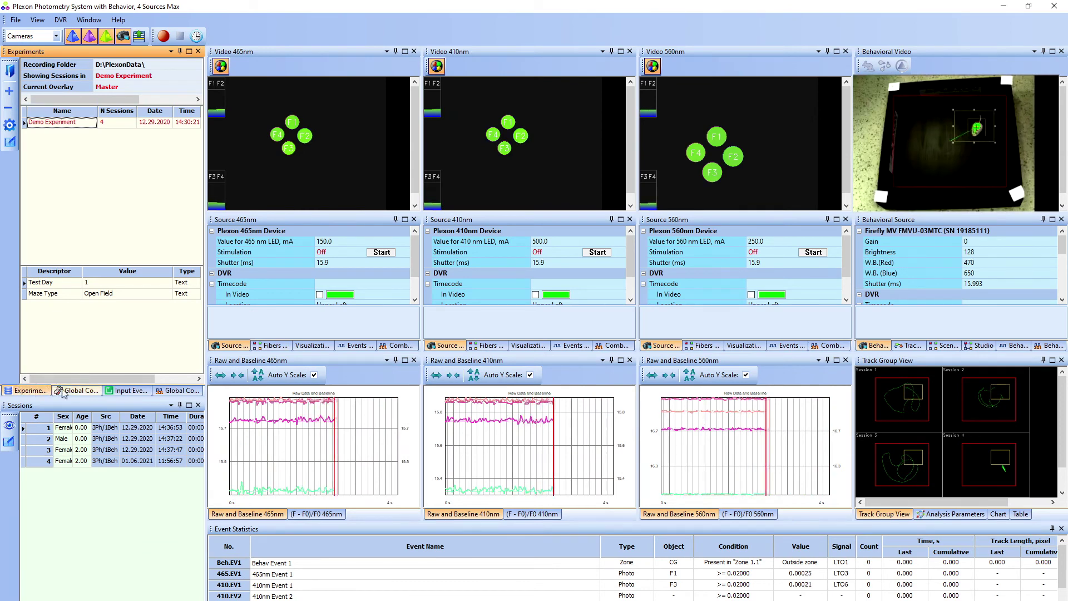
# Step: Set up a global AND combination with Behav Event 1 (Beh.EV1) as Event 1 and 465nm Event 1 (465.EV1) as Event 2
pyautogui.click(169, 391)
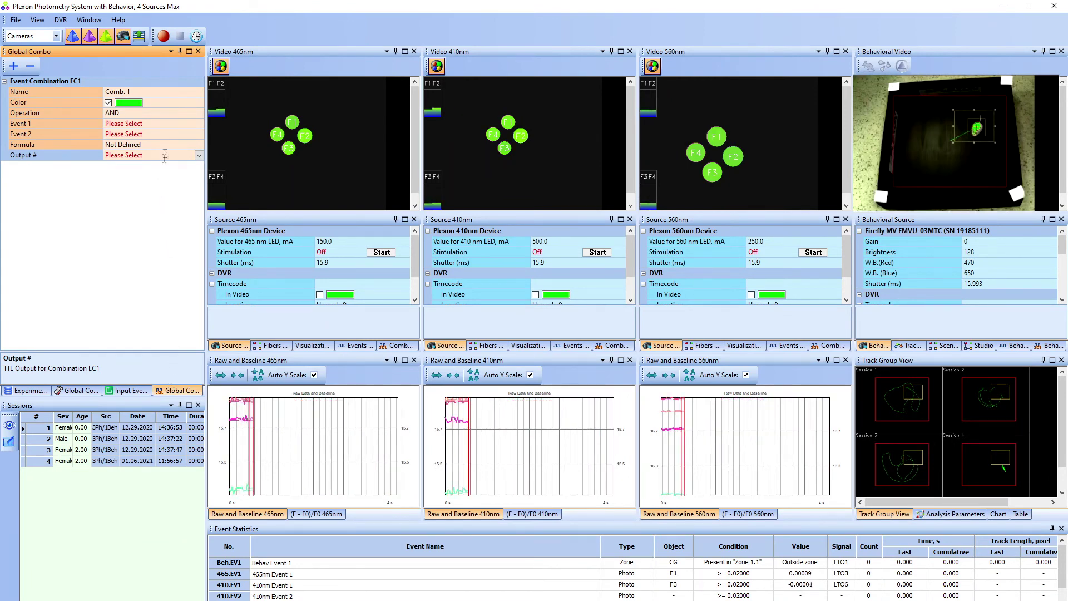
pyautogui.click(168, 119)
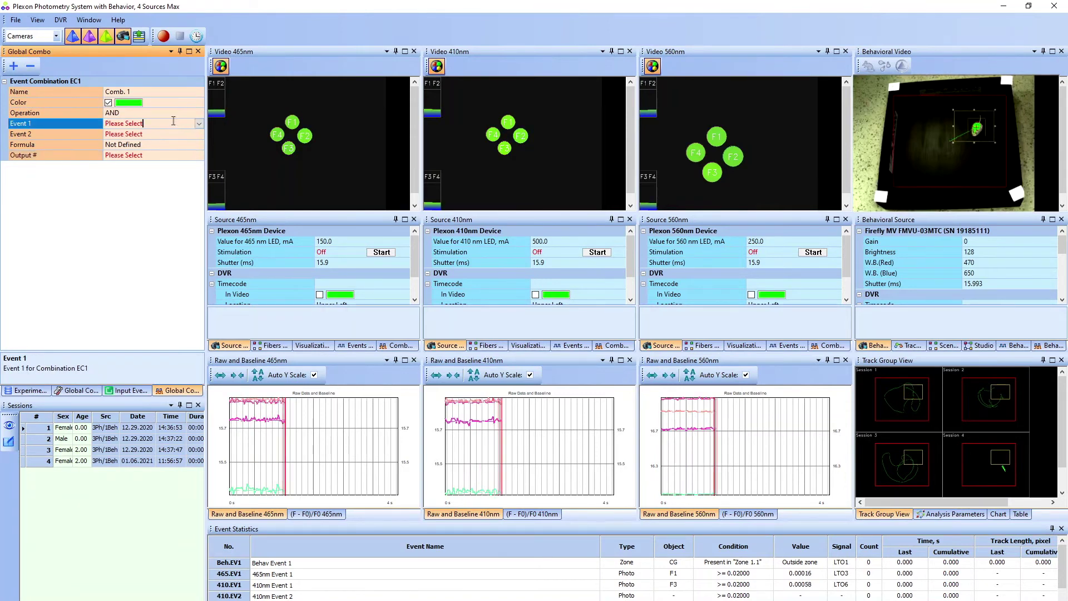
pyautogui.click(200, 124)
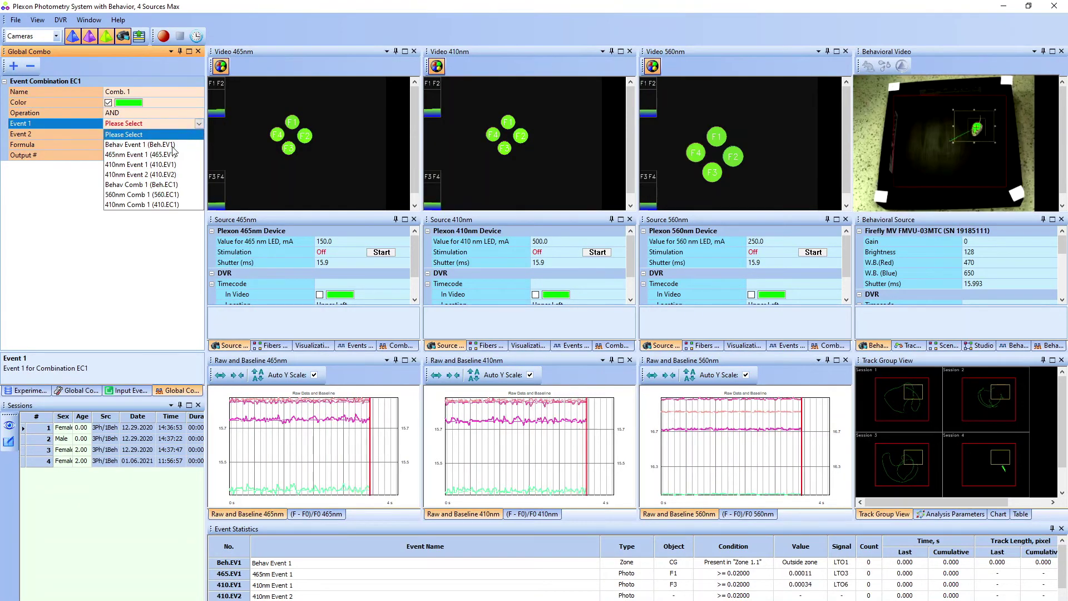
pyautogui.click(181, 143)
pyautogui.click(179, 136)
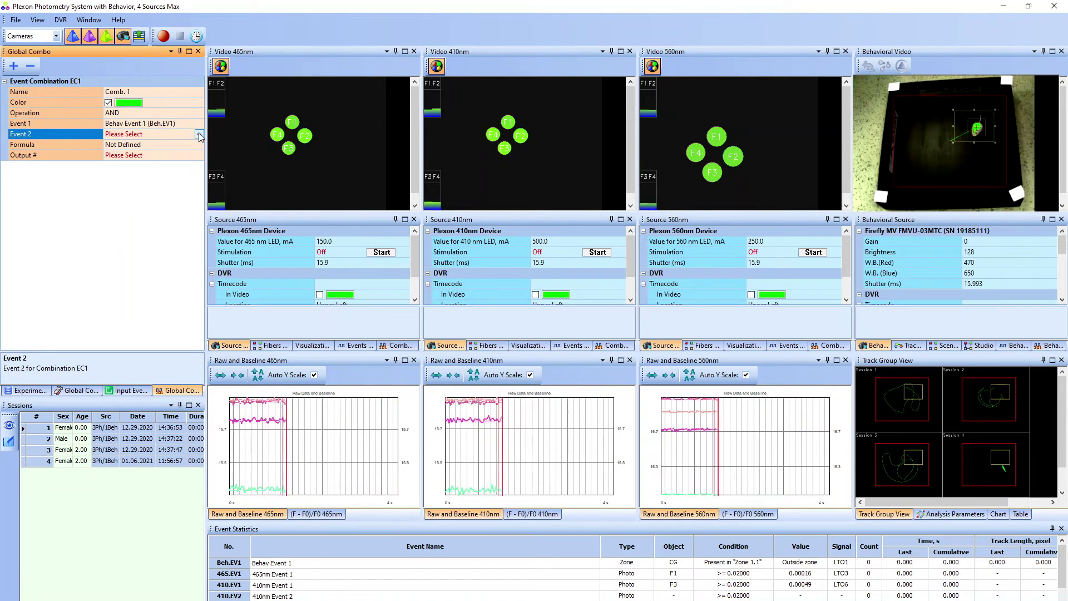
pyautogui.click(198, 133)
pyautogui.click(165, 165)
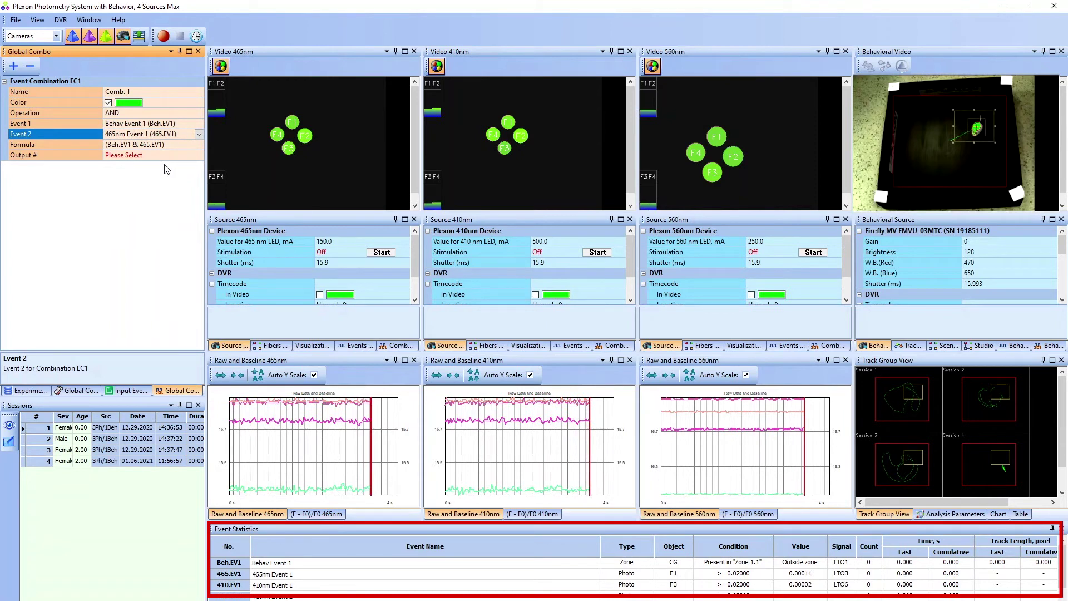
pyautogui.click(163, 155)
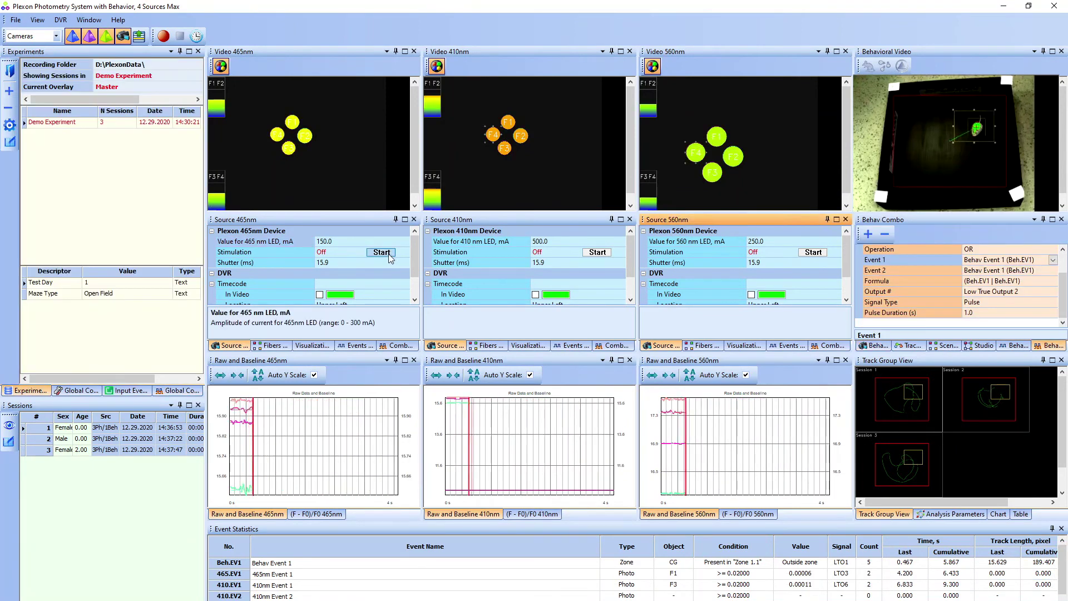
# Step: Start LED stimulation on the 465 nm and 410 nm sources
pyautogui.click(381, 252)
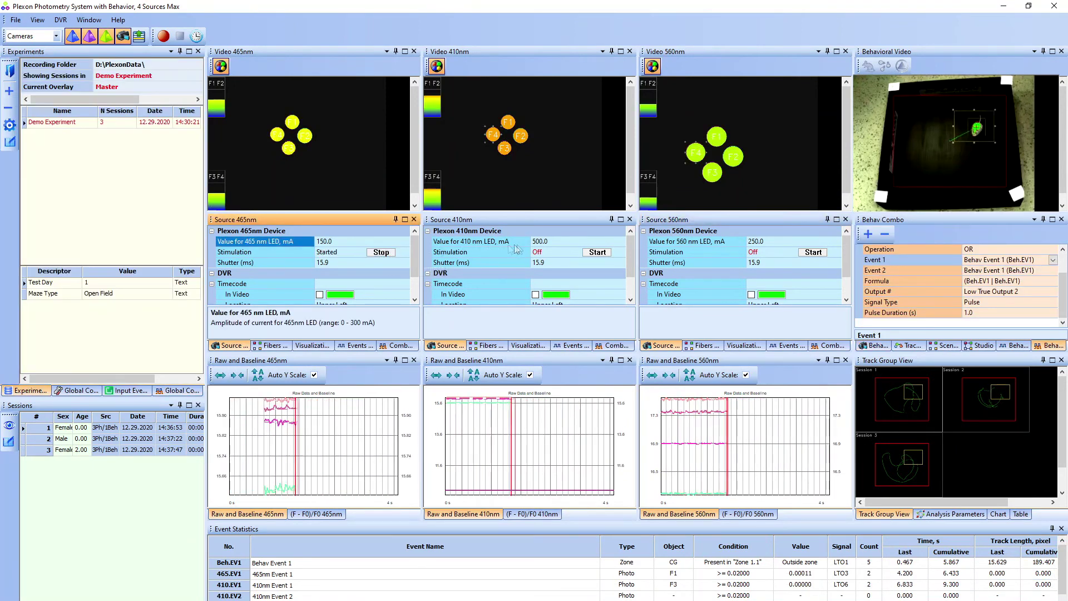
pyautogui.click(597, 252)
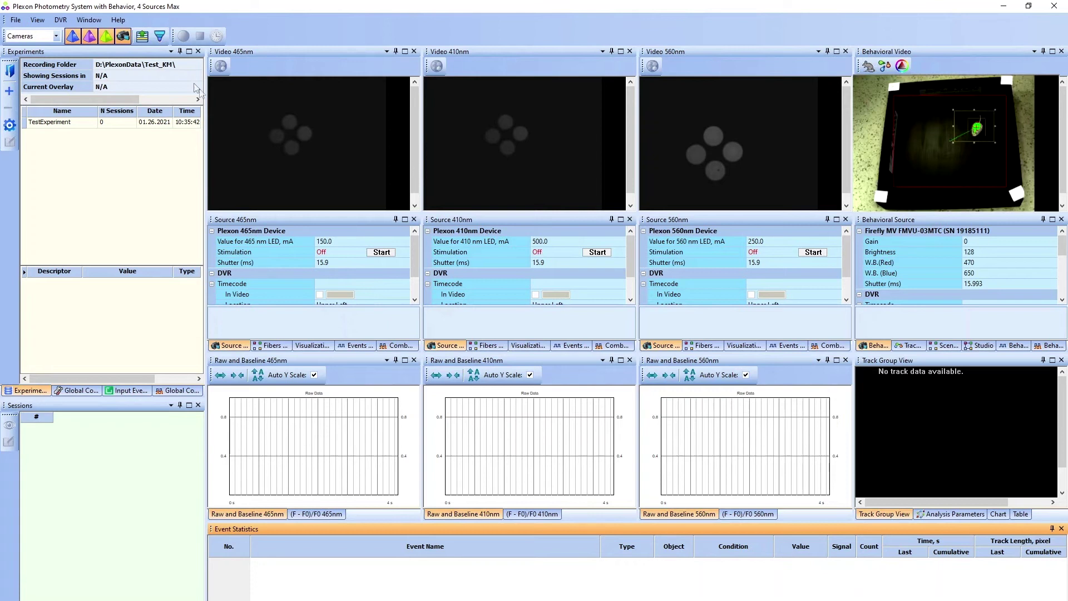
# Step: Switch to LED control without the photometry camera video, and start and stop the 465 nm stimulation
pyautogui.click(159, 36)
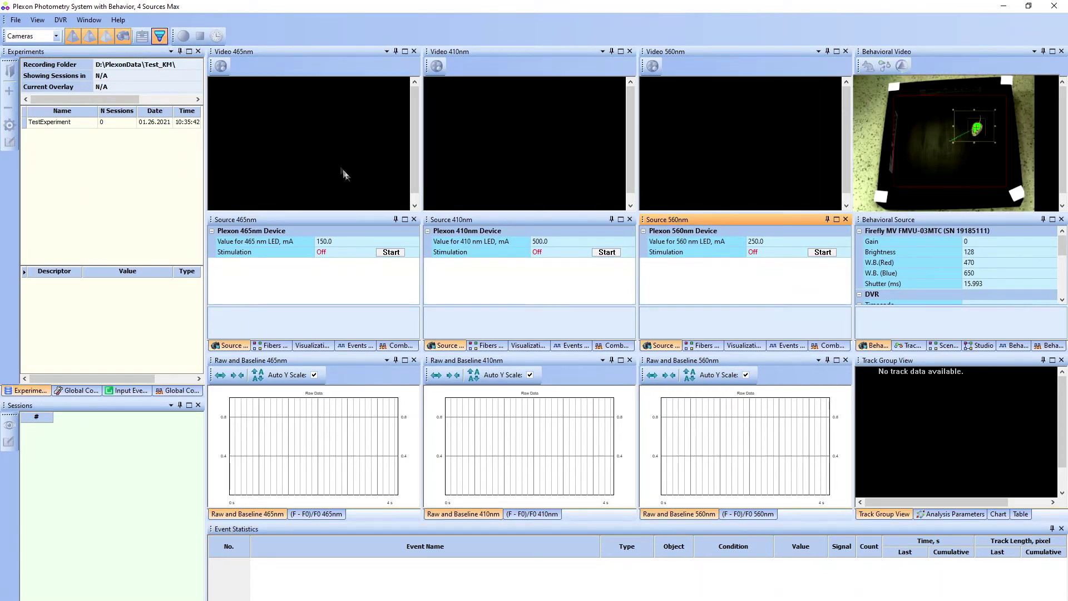
pyautogui.click(391, 252)
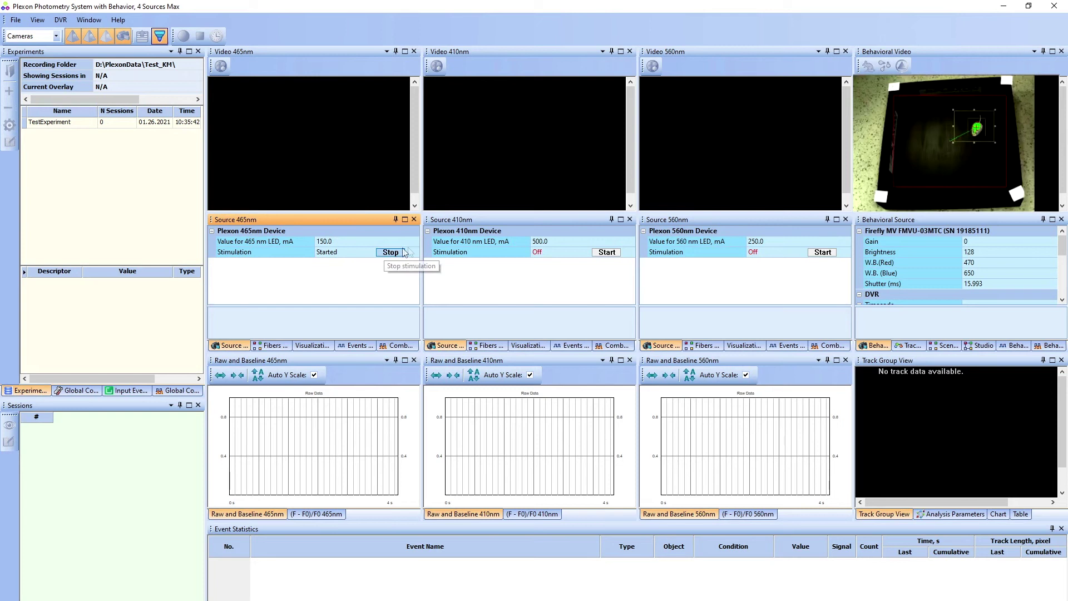
pyautogui.click(390, 252)
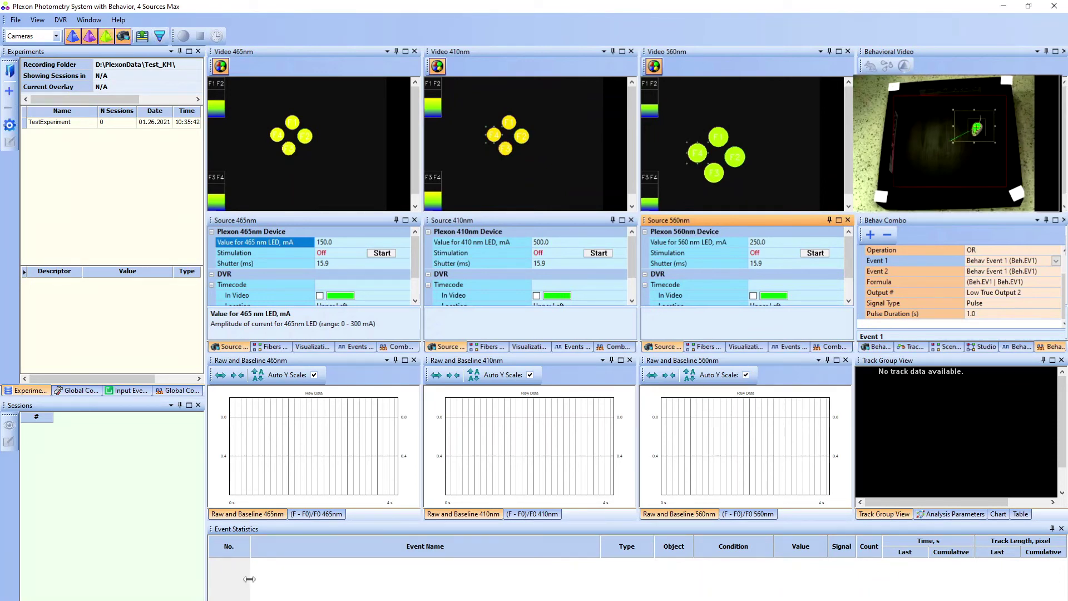
# Step: Start LED stimulation on the 410 nm source in the Demo Experiment
pyautogui.click(598, 253)
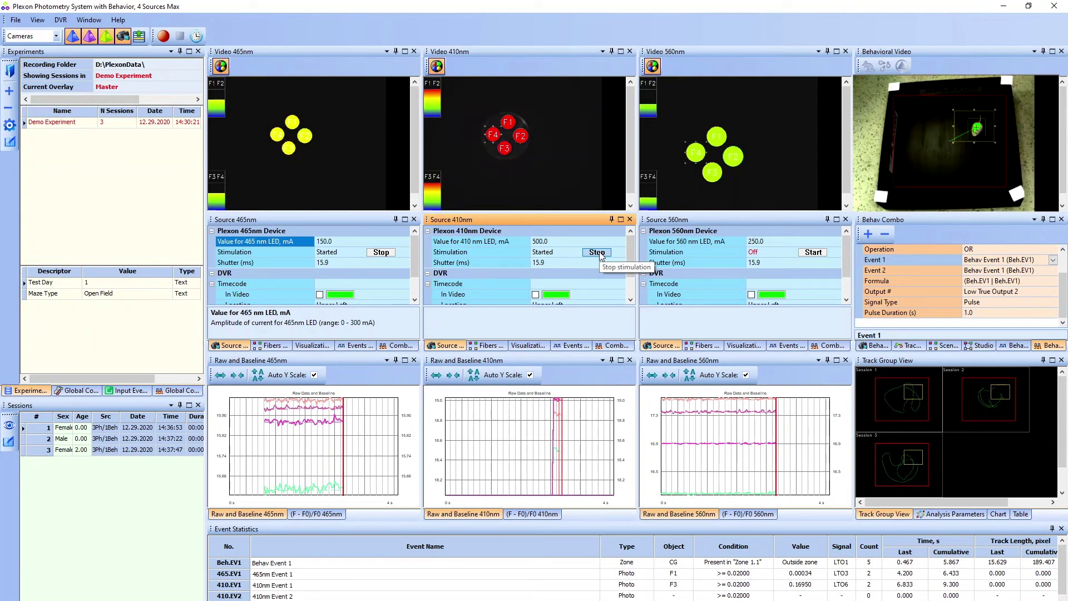
pyautogui.click(598, 253)
# Step: Record a new session with Sex set to Female and Age set to 2, and stop the recording
pyautogui.click(163, 36)
pyautogui.write('Female')
pyautogui.press('Tab')
pyautogui.write('2')
pyautogui.hotkey('shift', 'Tab')
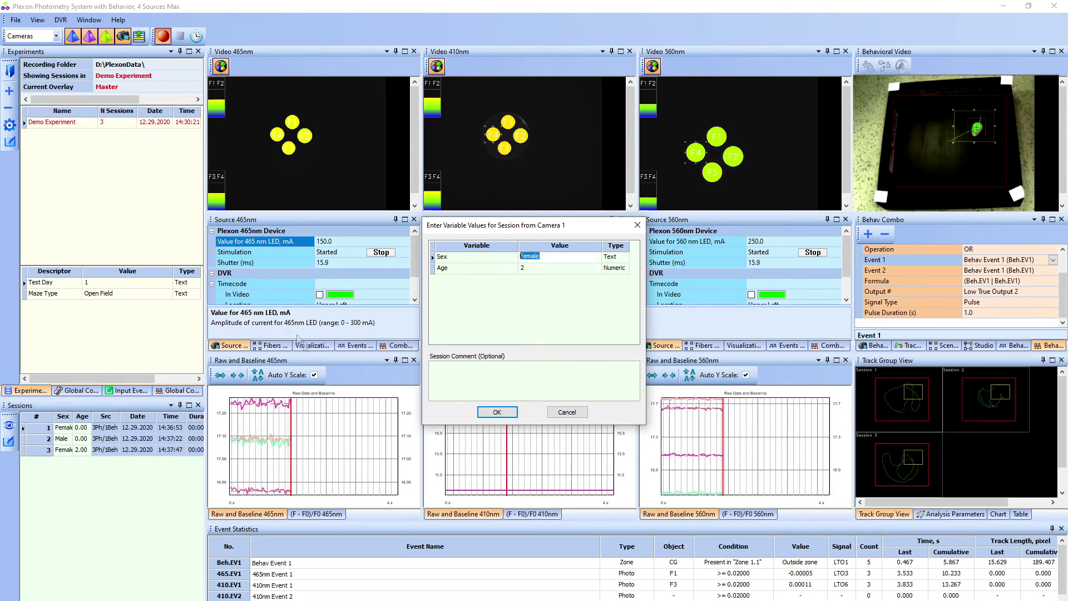
pyautogui.press('Return')
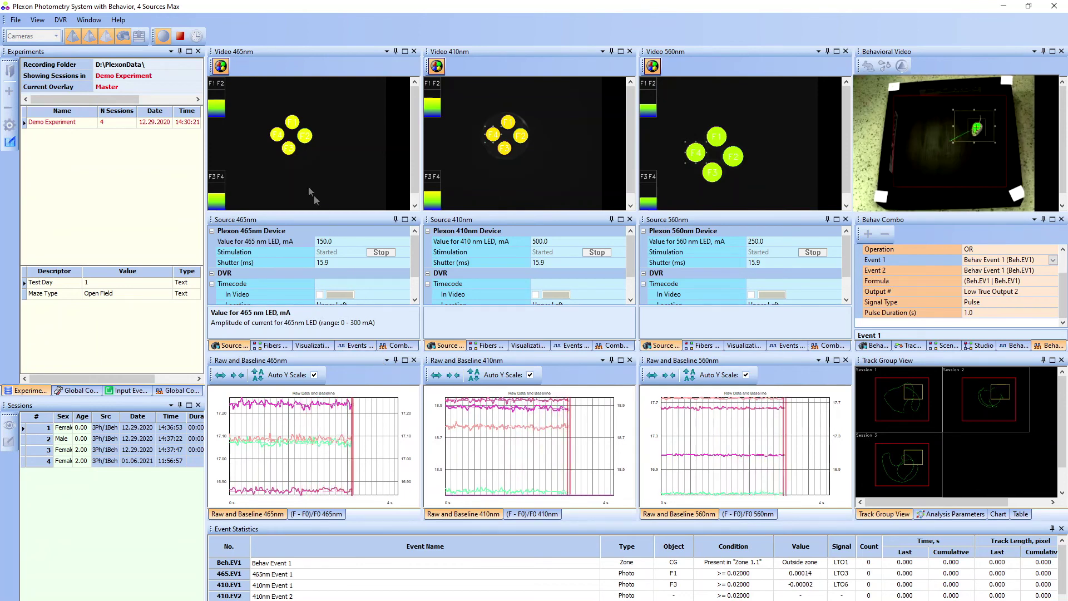
pyautogui.click(180, 37)
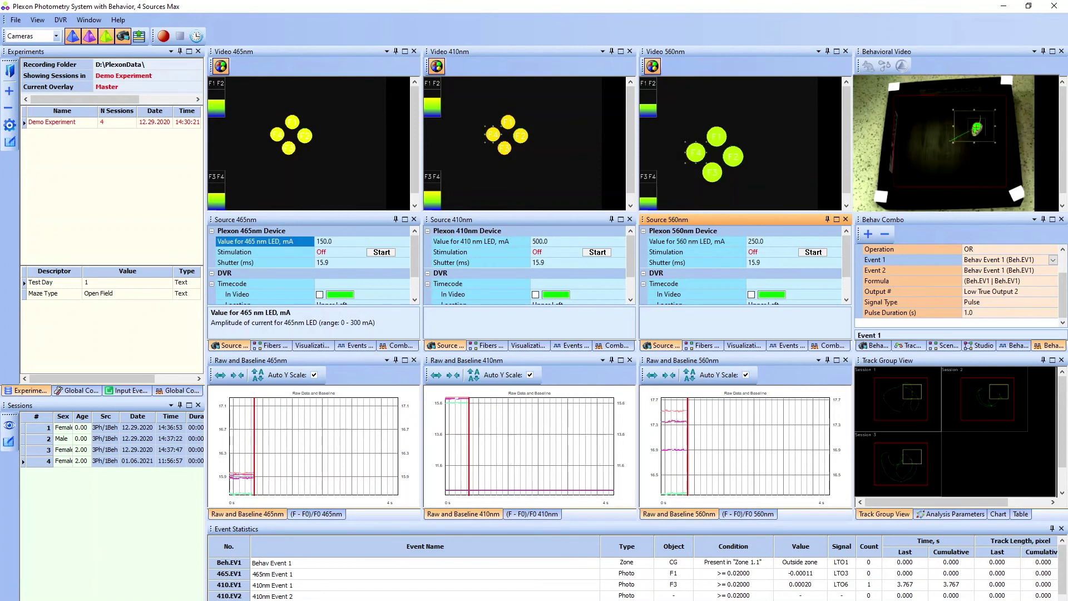
# Step: Switch the data source from Cameras to Files and export the events for the selected single session
pyautogui.click(55, 36)
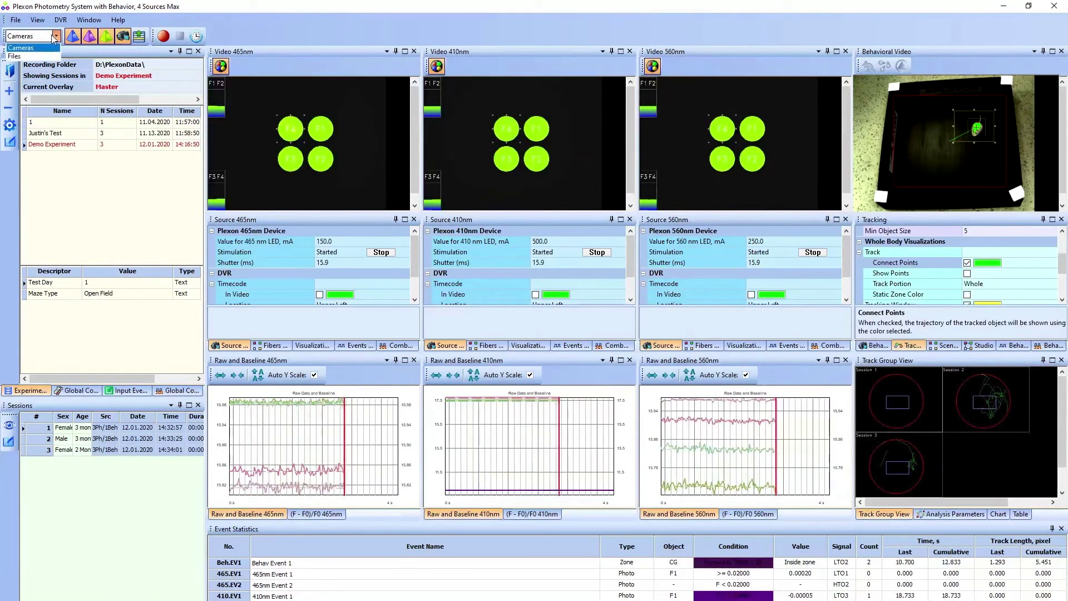
pyautogui.click(14, 56)
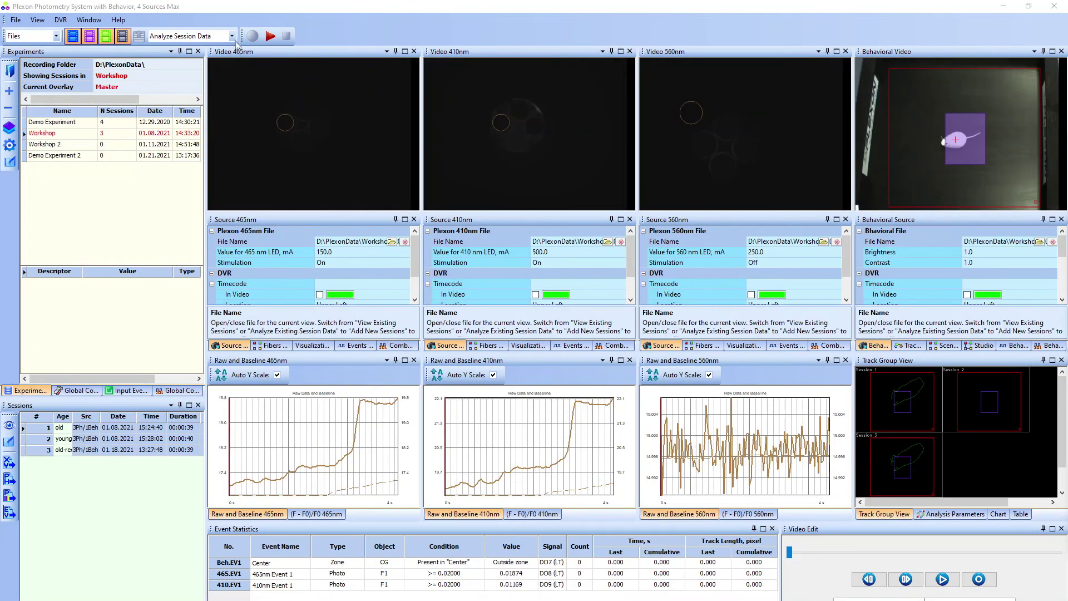
pyautogui.scroll(1, 233, 36)
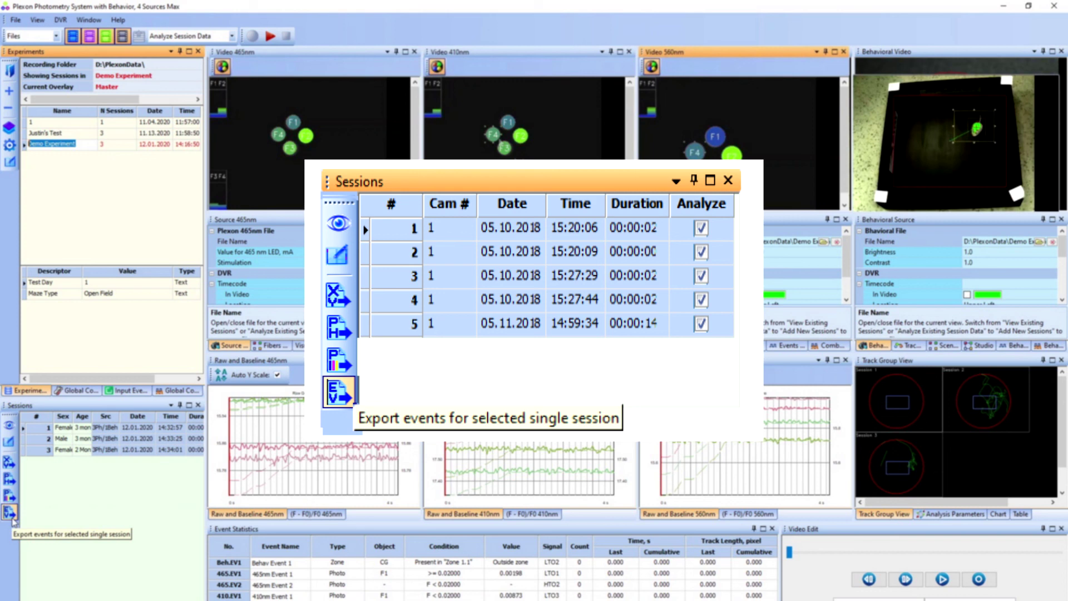
pyautogui.click(10, 512)
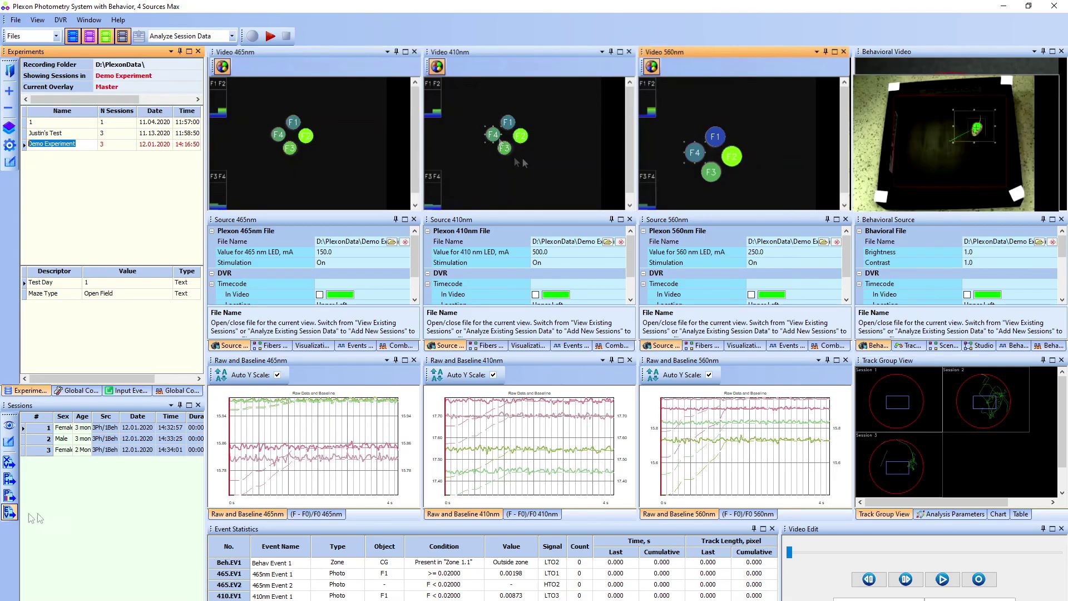
# Step: Group the Demo Experiment's sessions by Age for the analysis and return to the analysis parameters
pyautogui.click(945, 513)
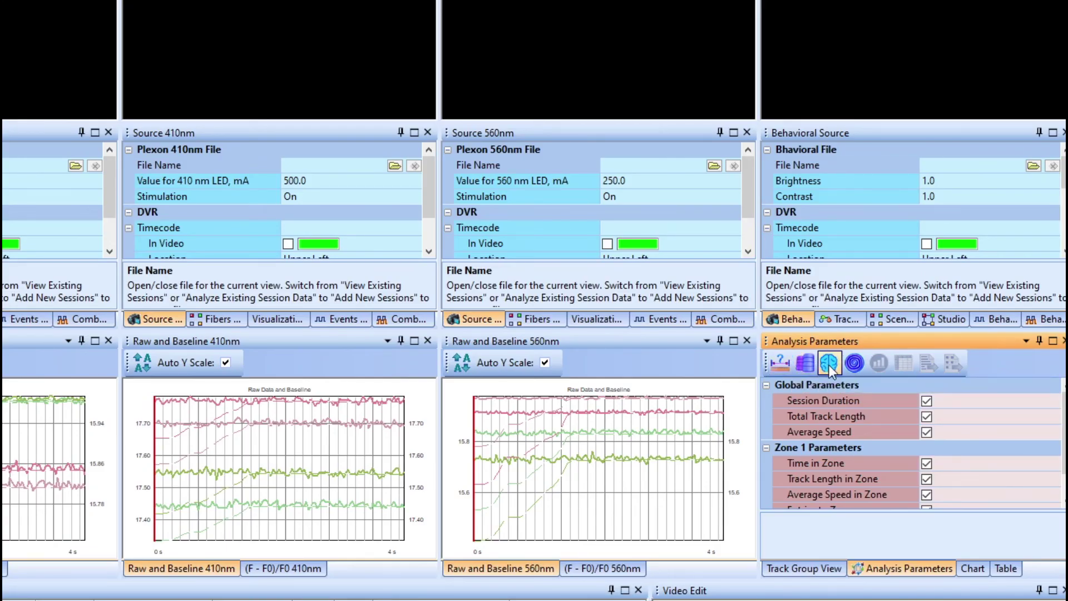
pyautogui.click(810, 369)
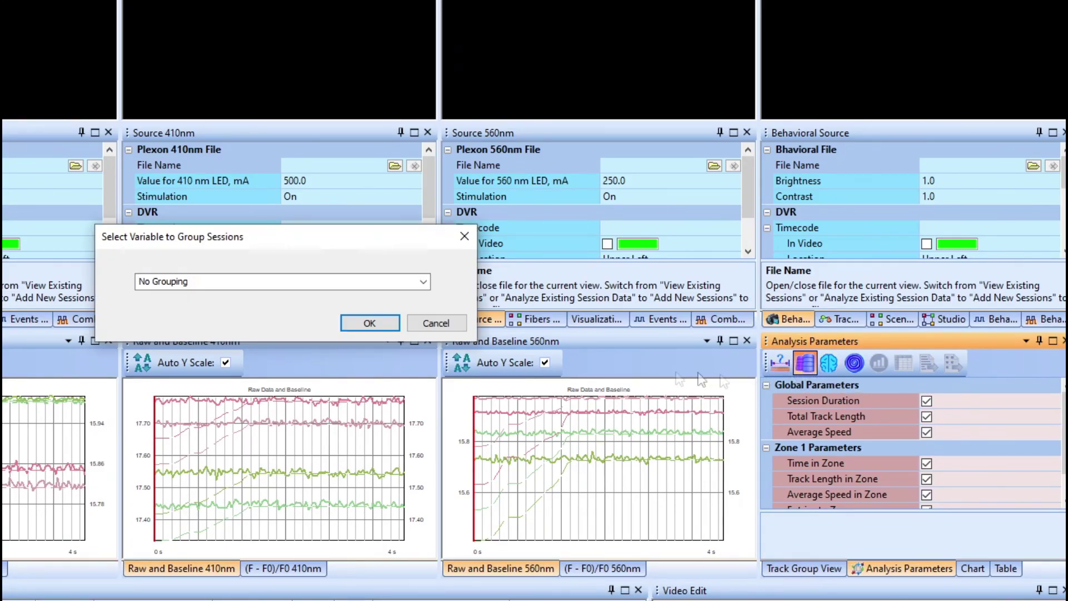
pyautogui.click(424, 281)
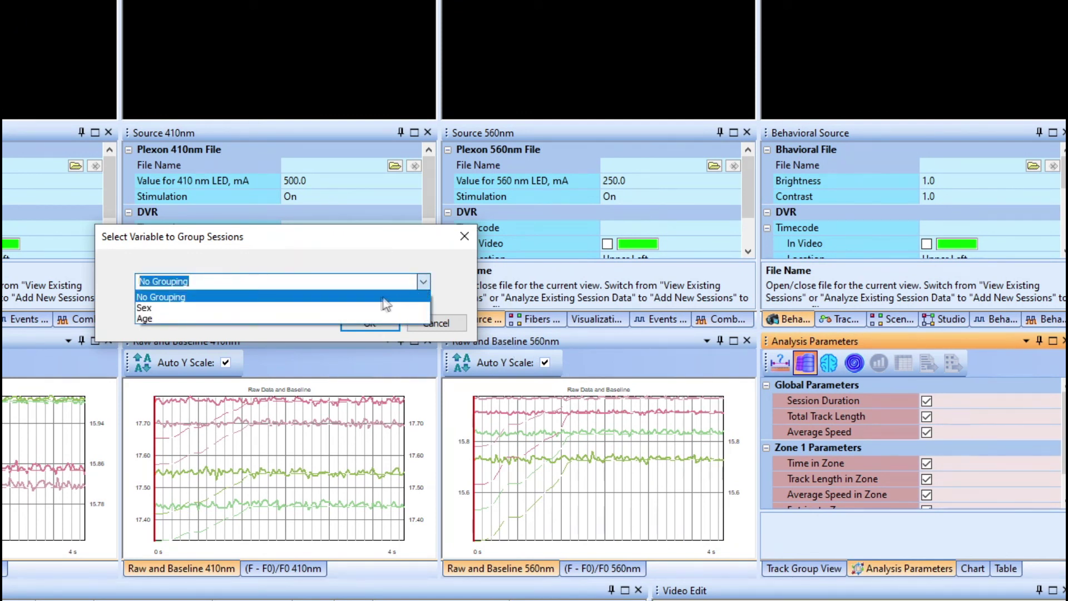
pyautogui.click(371, 306)
pyautogui.click(423, 282)
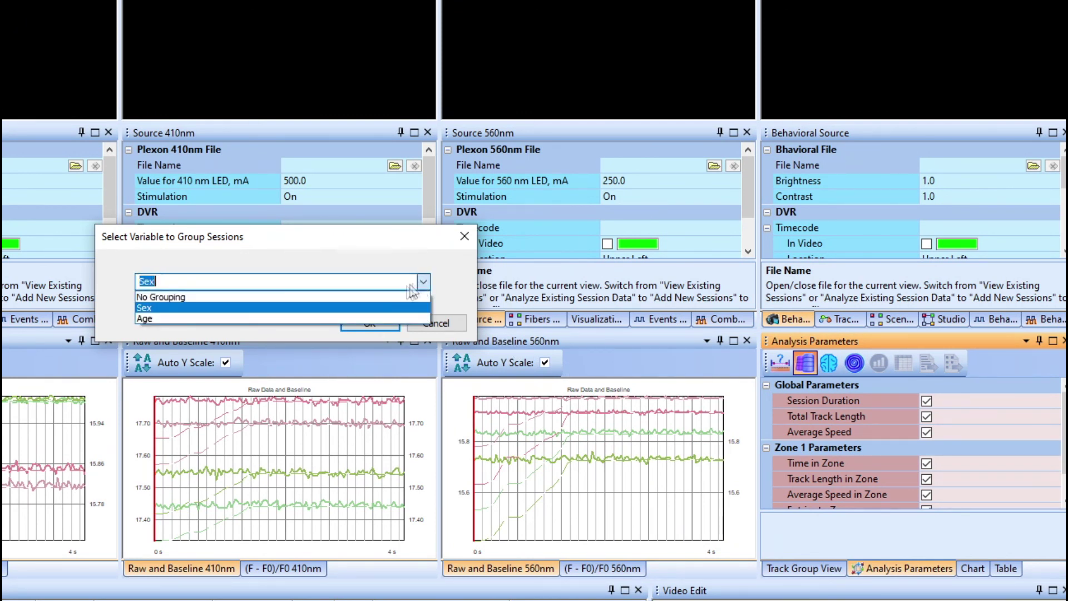
pyautogui.click(365, 316)
pyautogui.click(367, 323)
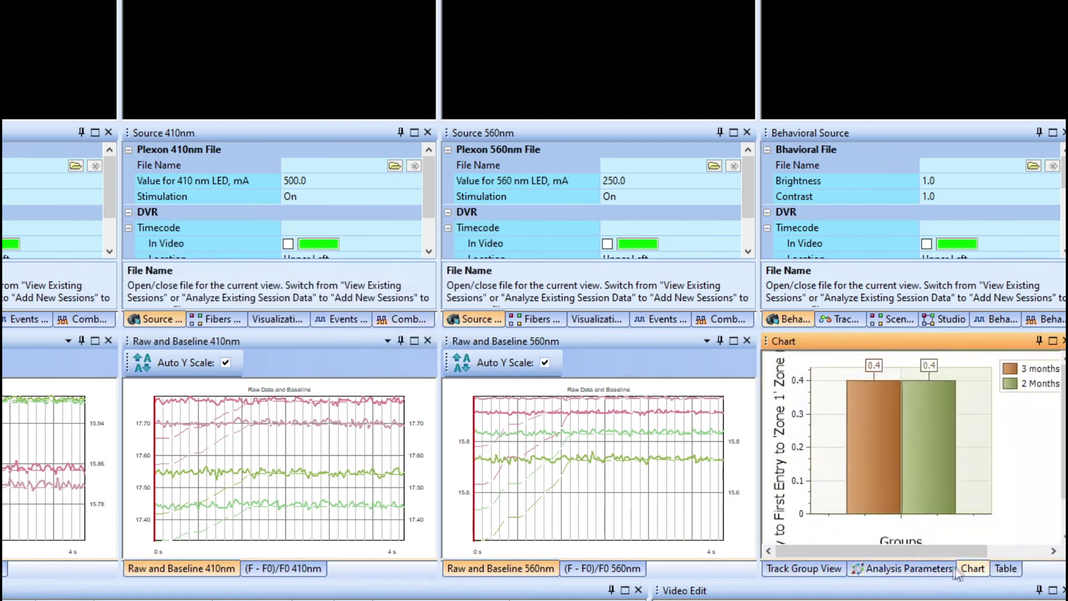
pyautogui.click(918, 567)
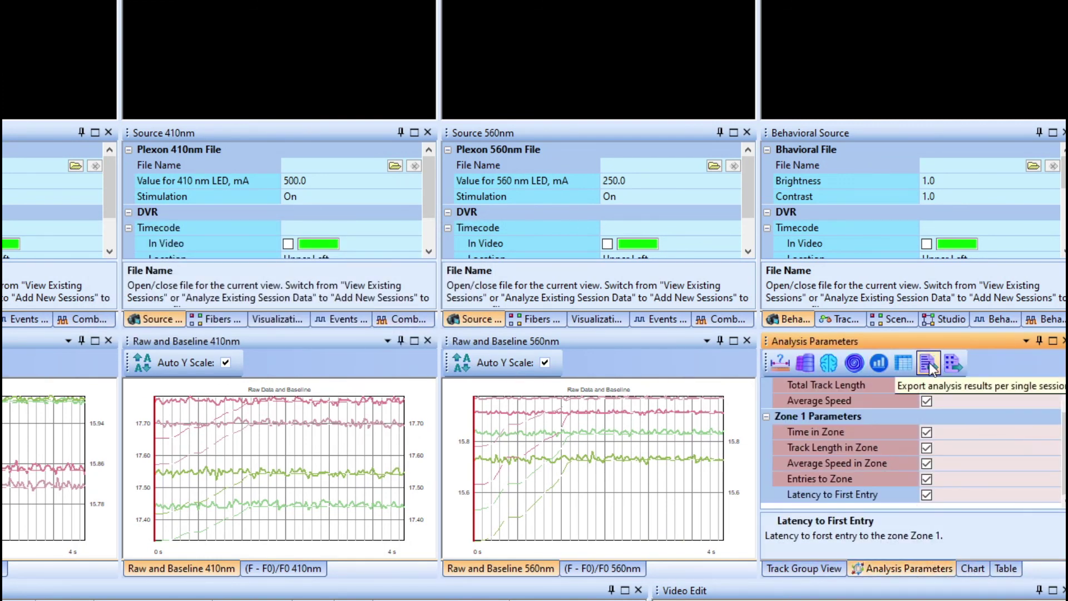